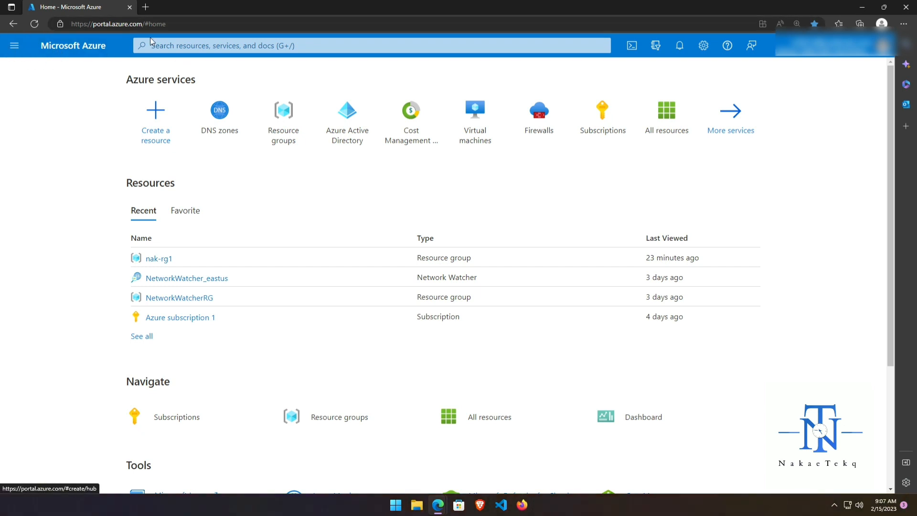
{"action": "key", "text": "g+slash"}
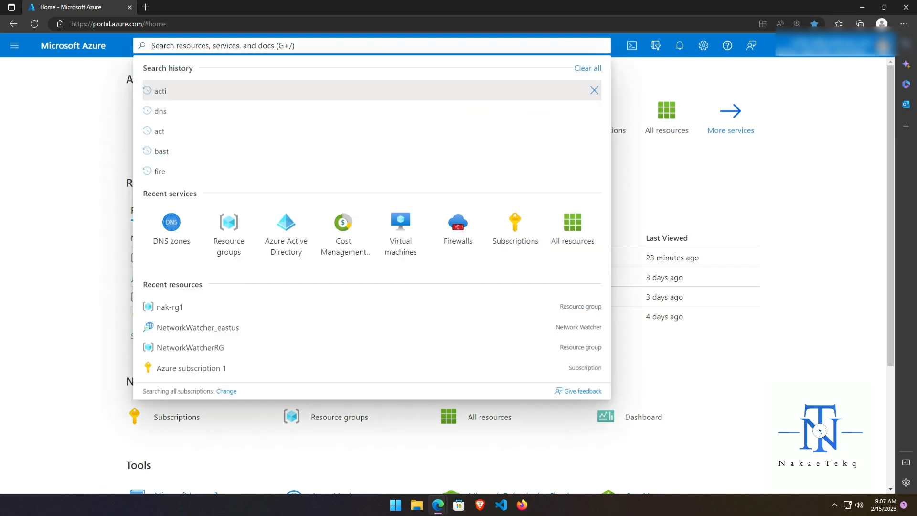
{"action": "type", "text": "dns"}
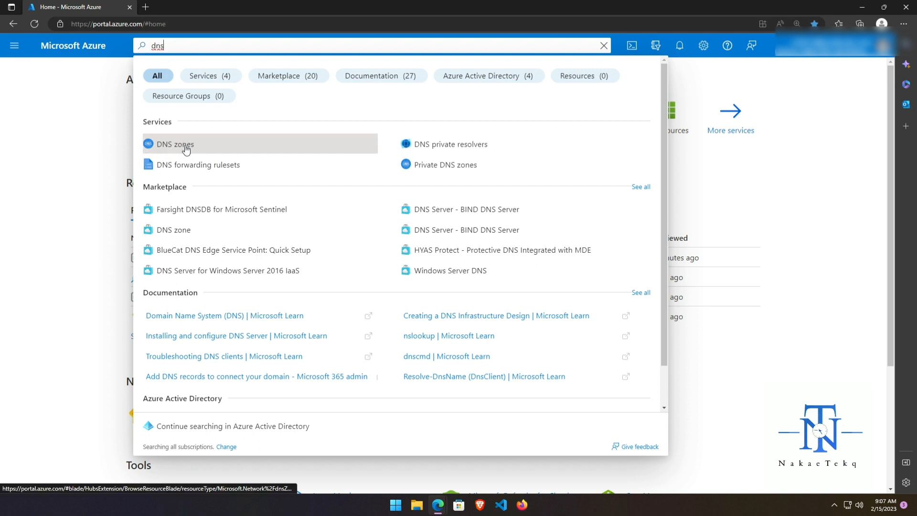
{"action": "left_click", "coordinate": [92, 154]}
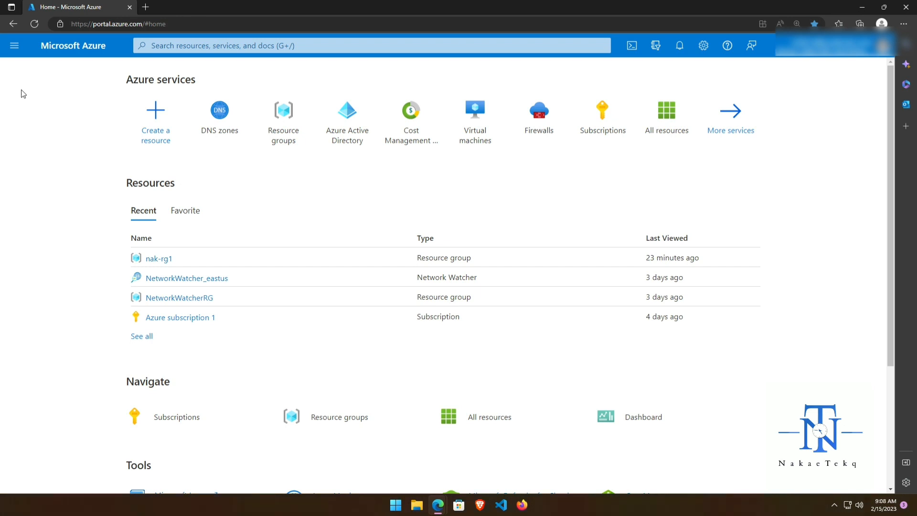
Open the DNS zones service from the Networking category of all services
{"action": "left_click", "coordinate": [15, 45]}
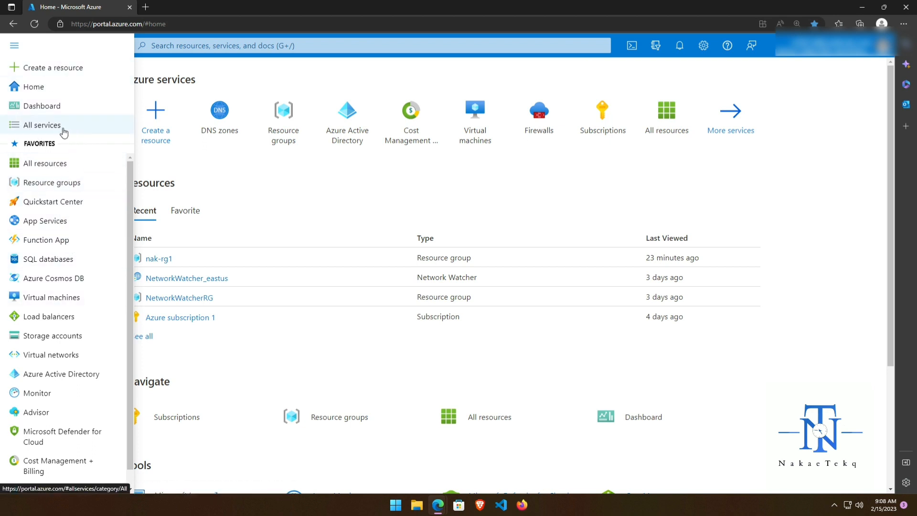
{"action": "left_click", "coordinate": [63, 131]}
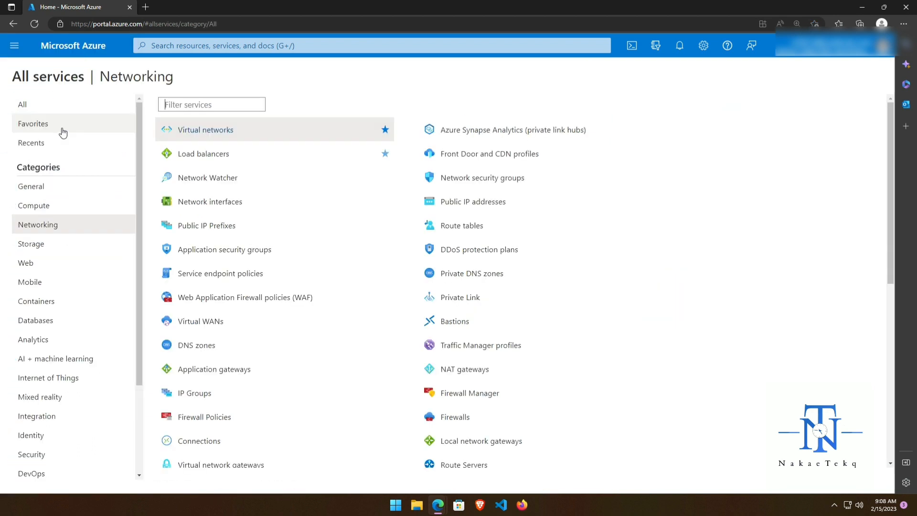
{"action": "left_click", "coordinate": [70, 226]}
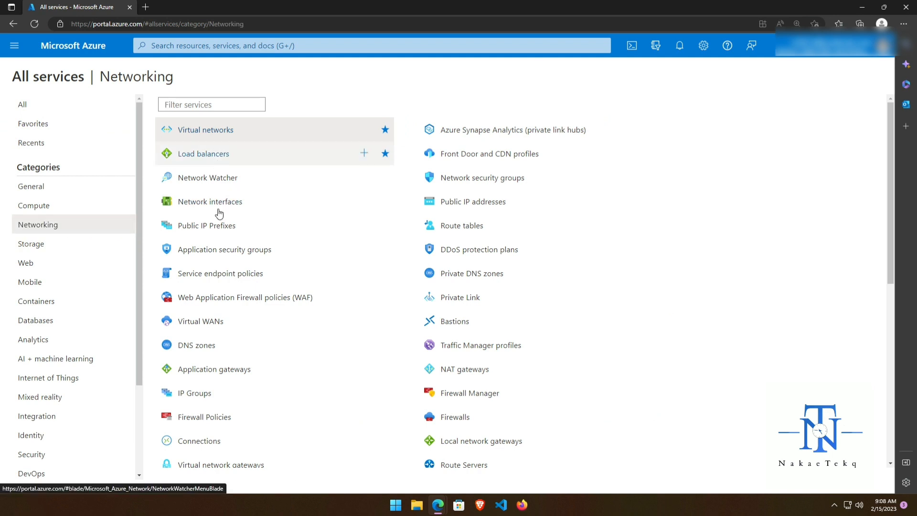
{"action": "left_click", "coordinate": [214, 350]}
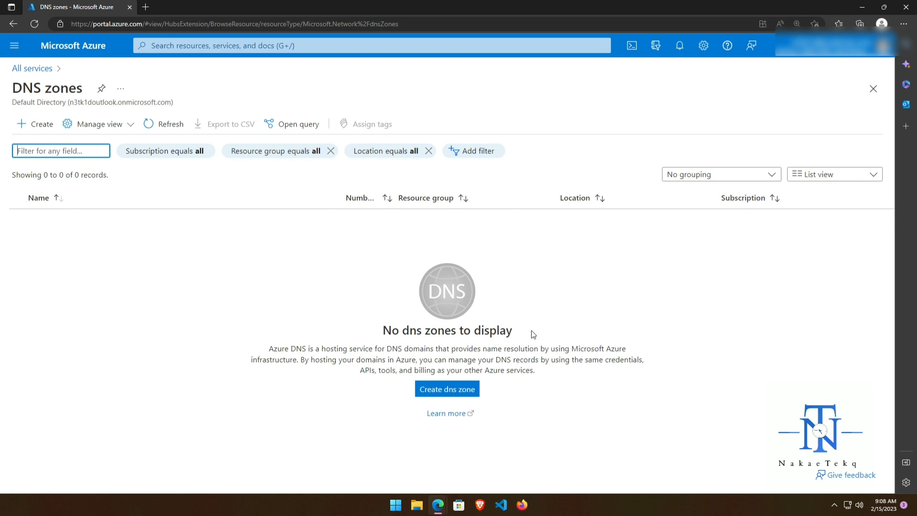
Start creating a DNS zone and set its subscription to Azure Pass - Sponsorship
{"action": "left_click", "coordinate": [33, 124]}
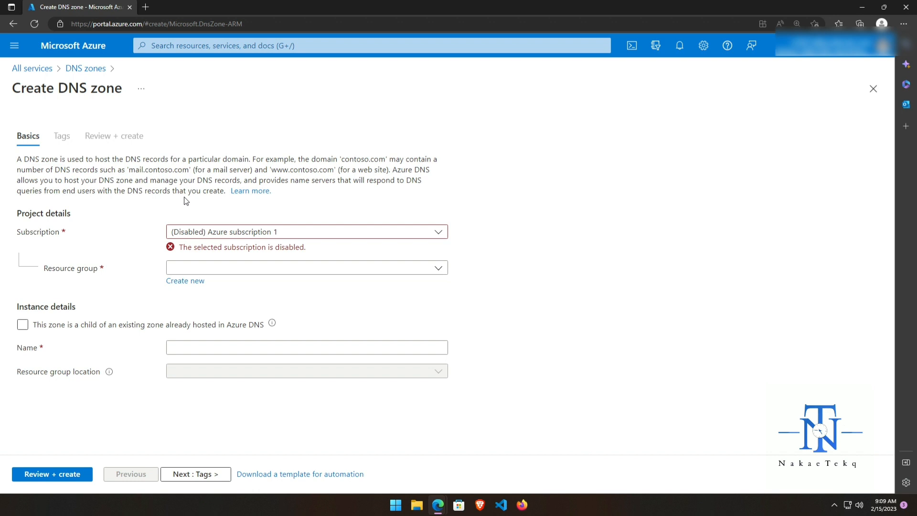
{"action": "left_click", "coordinate": [272, 233]}
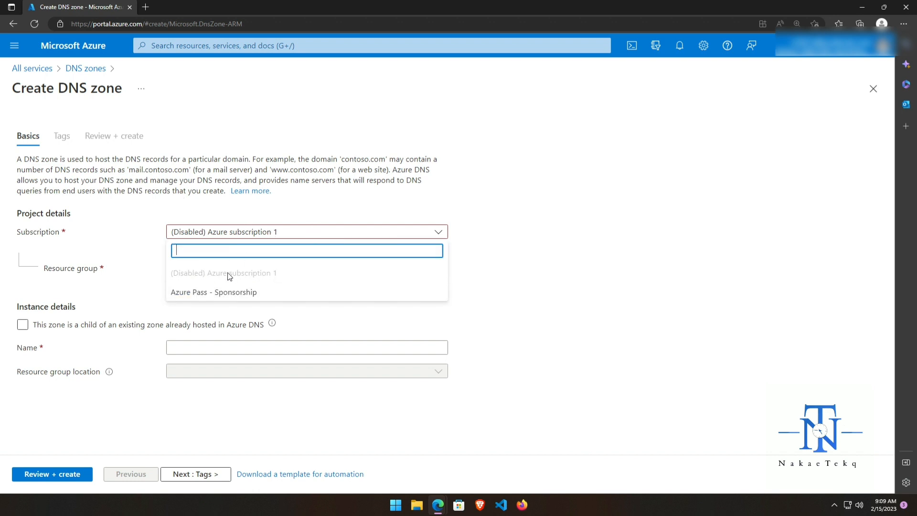
{"action": "left_click", "coordinate": [214, 295]}
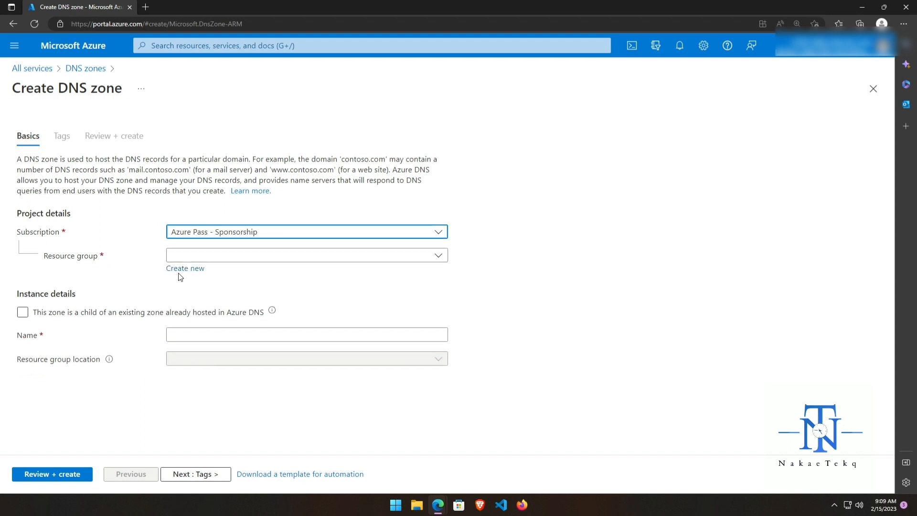
Create a new resource group named dns-rg1 for the DNS zone
{"action": "left_click", "coordinate": [196, 255]}
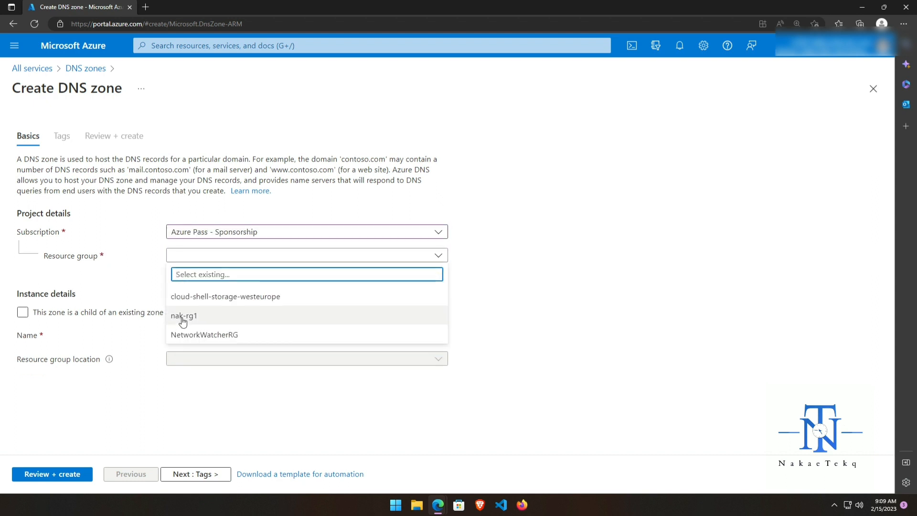
{"action": "left_click", "coordinate": [147, 288]}
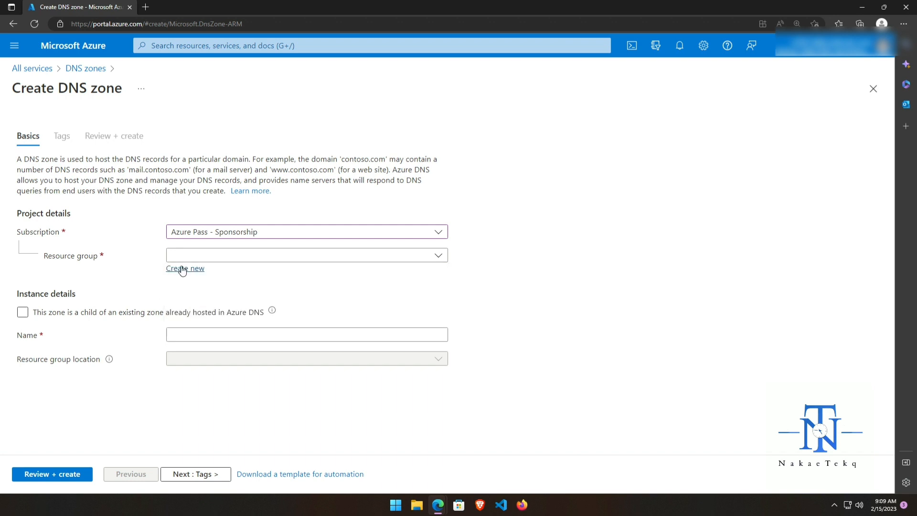
{"action": "left_click", "coordinate": [185, 269]}
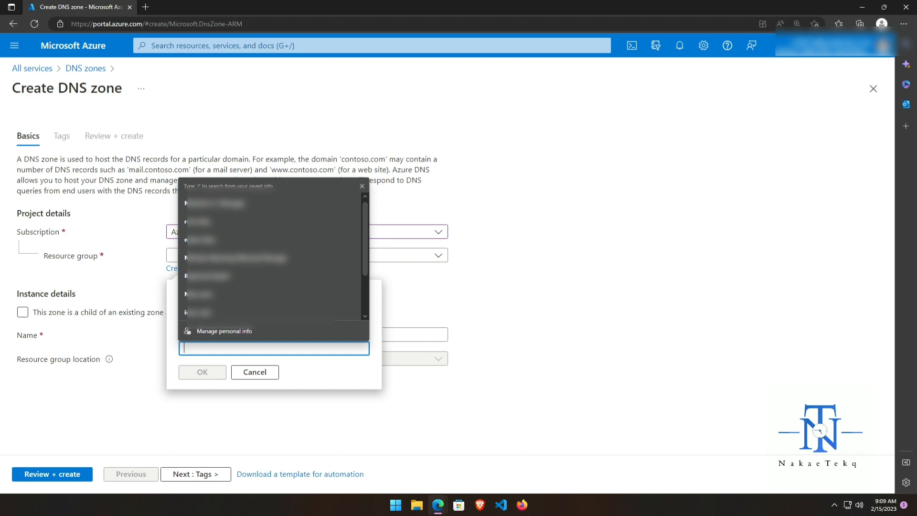
{"action": "type", "text": "dn"}
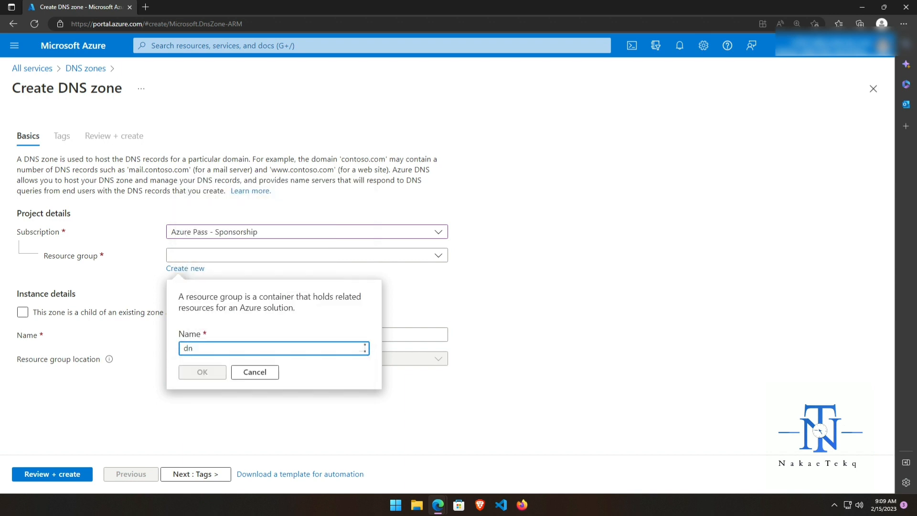
{"action": "type", "text": "s-r"}
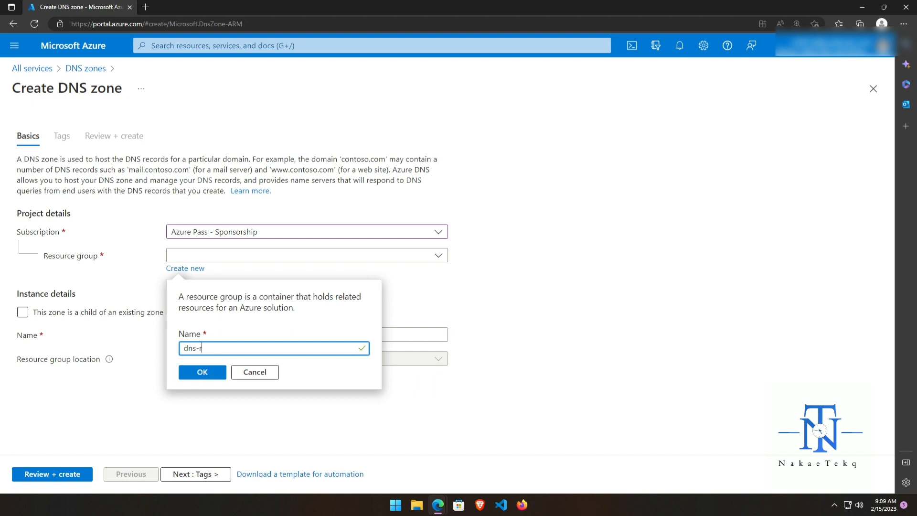
{"action": "type", "text": "g1"}
{"action": "left_click", "coordinate": [204, 374]}
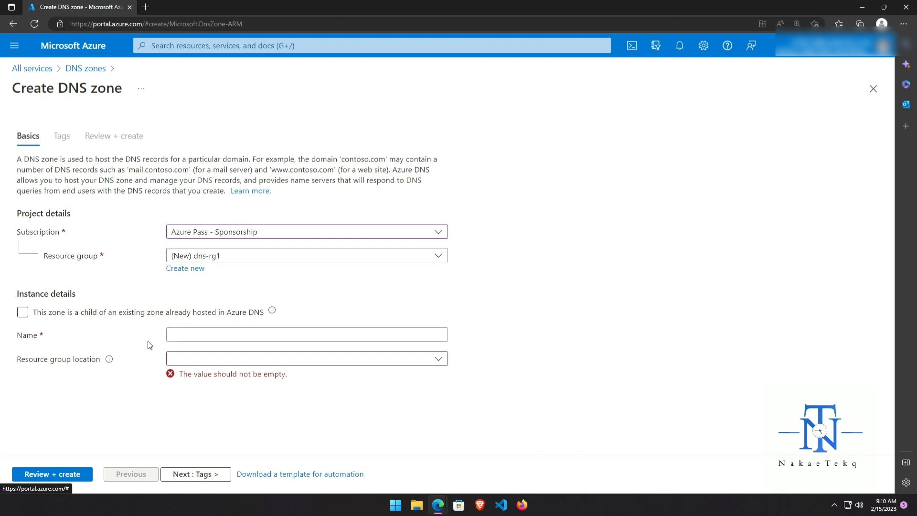
Enter nakae.net as the name of the DNS zone, leaving it as a standalone rather than child zone
{"action": "left_click", "coordinate": [25, 314]}
{"action": "left_click", "coordinate": [172, 334]}
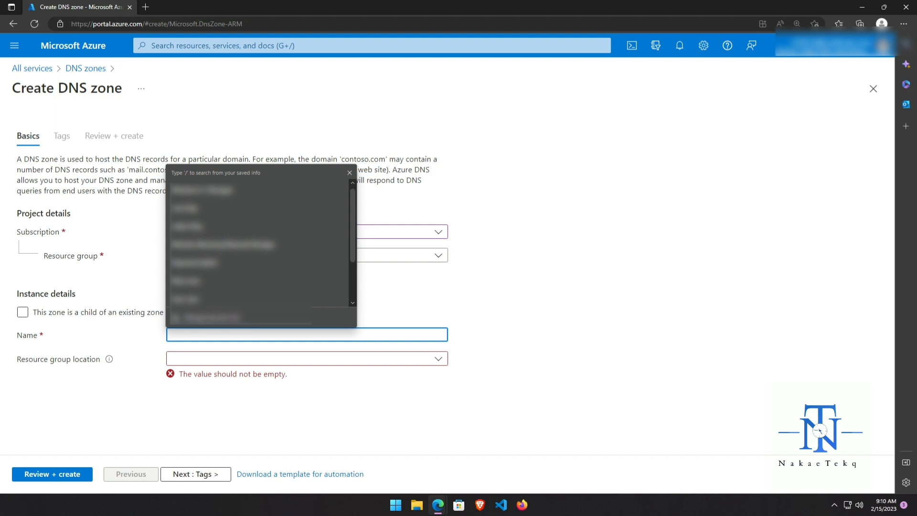
{"action": "type", "text": "nak"}
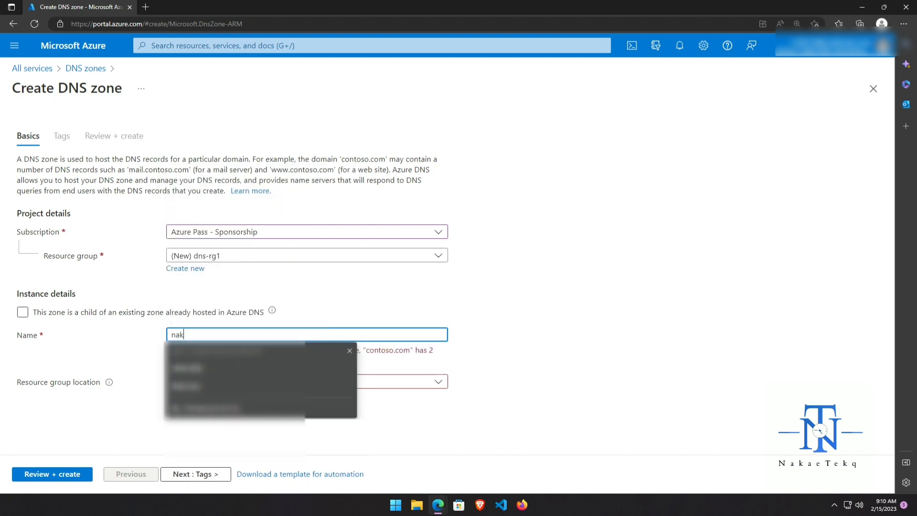
{"action": "type", "text": "ae"}
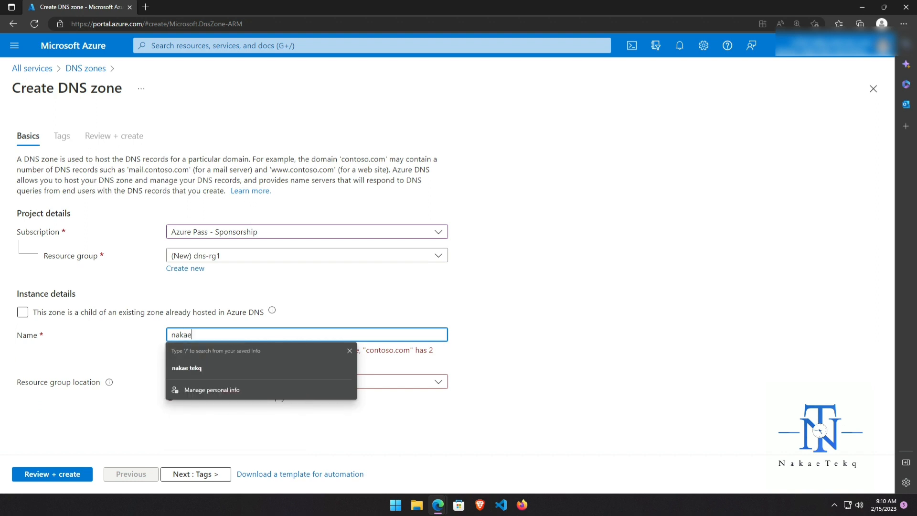
{"action": "type", "text": ".net"}
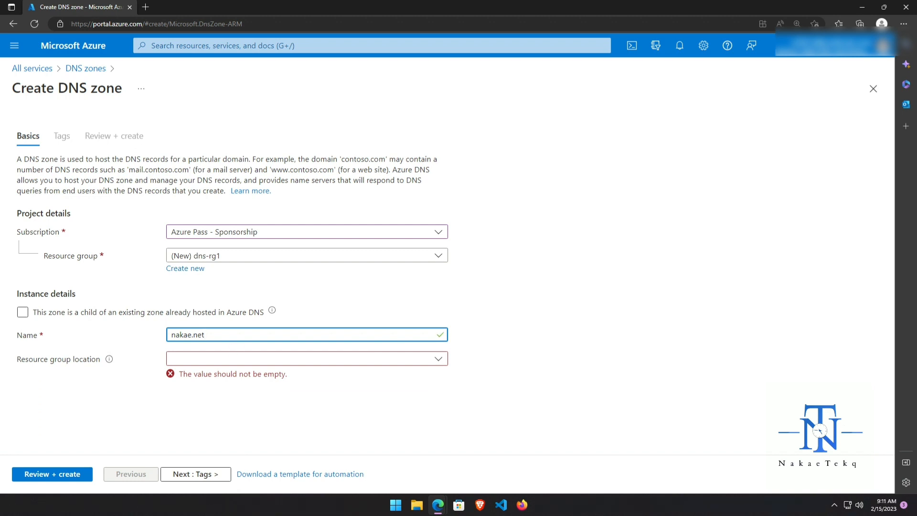
Remove the .net suffix from the zone name and re-enter it
{"action": "key", "text": "BackSpace"}
{"action": "key", "text": "BackSpace"}
{"action": "key", "text": "BackSpace"}
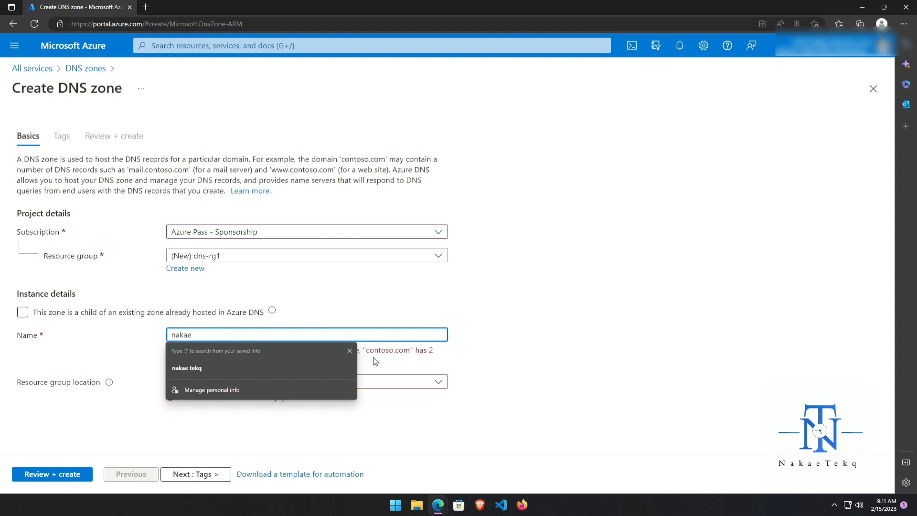
{"action": "type", "text": "g"}
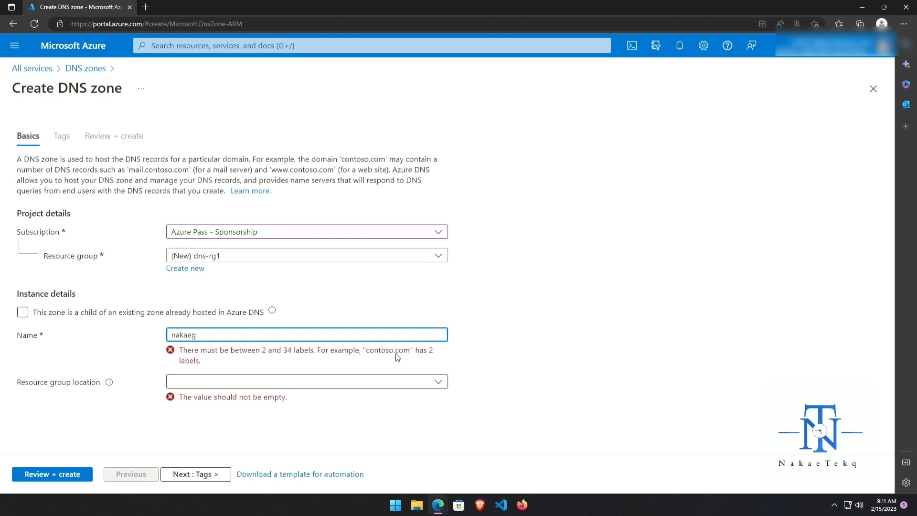
{"action": "key", "text": "BackSpace"}
{"action": "type", "text": "."}
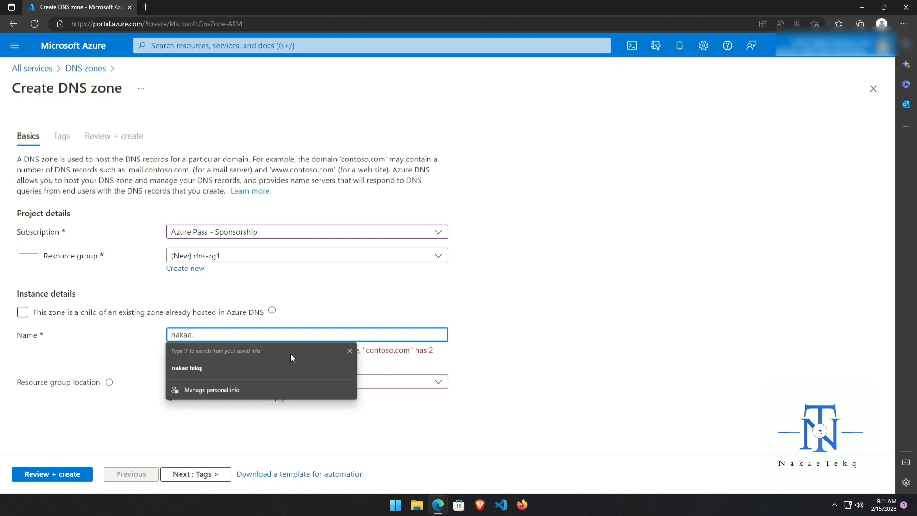
{"action": "type", "text": "net"}
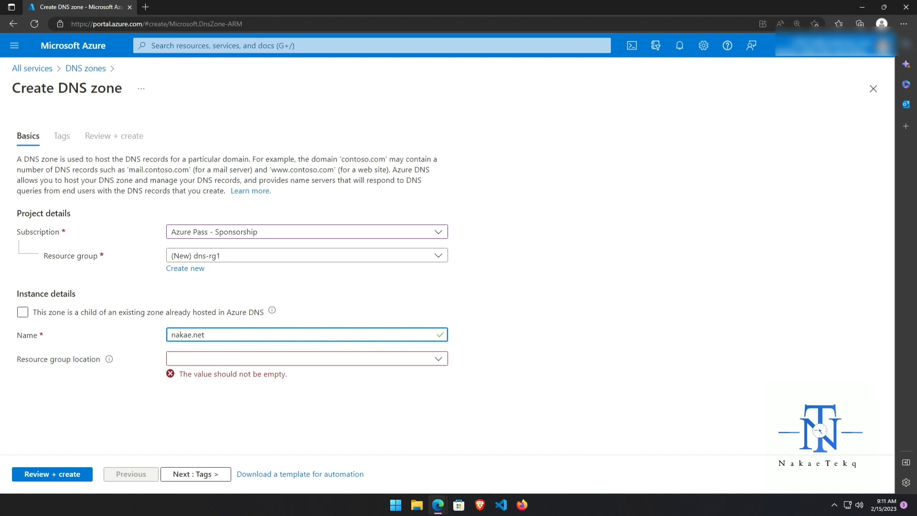
Set the resource group location to East US and create the DNS zone without adding any tags
{"action": "left_click", "coordinate": [218, 359]}
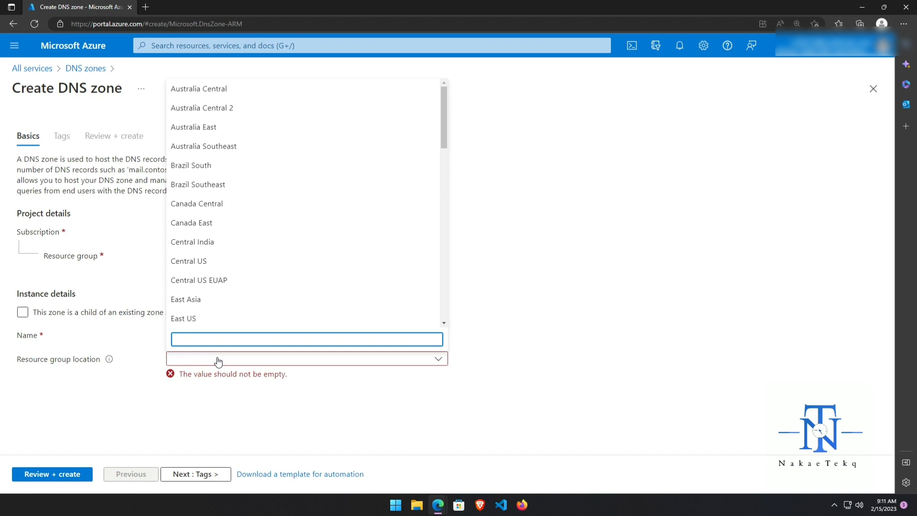
{"action": "left_click", "coordinate": [195, 319]}
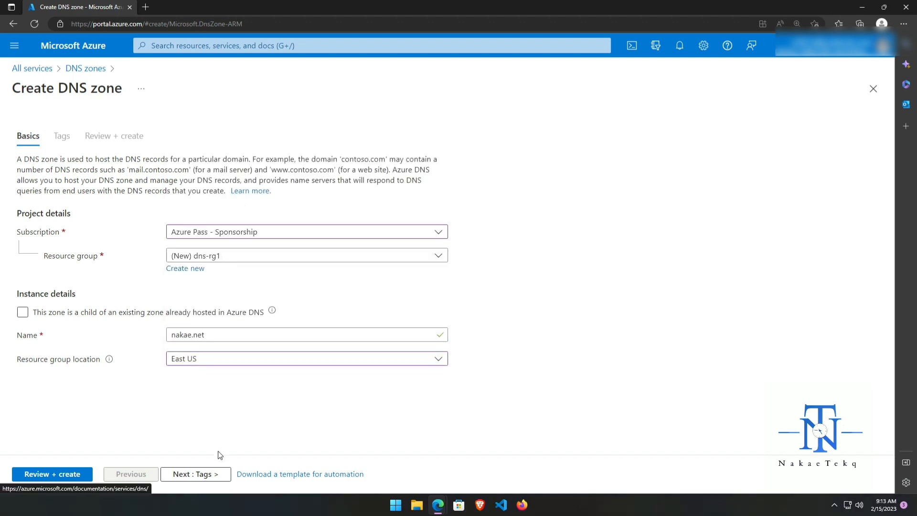
{"action": "left_click", "coordinate": [194, 476]}
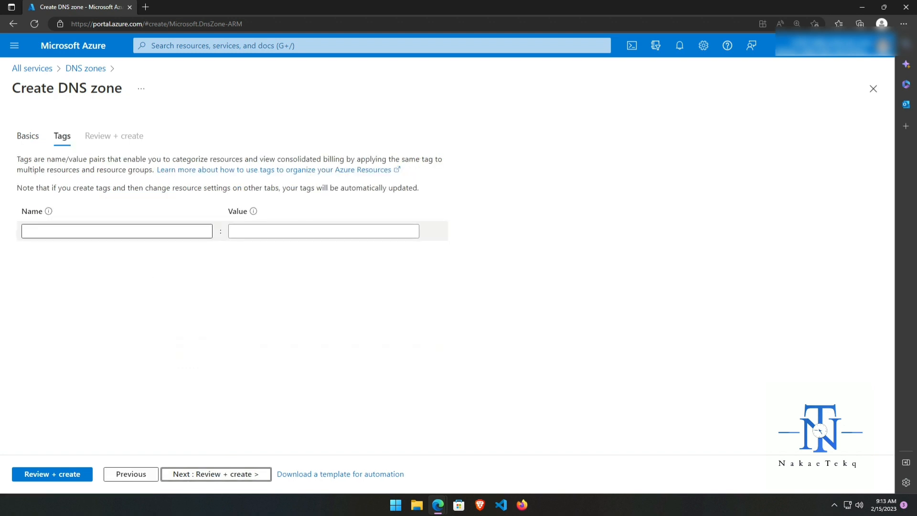
{"action": "left_click", "coordinate": [46, 473]}
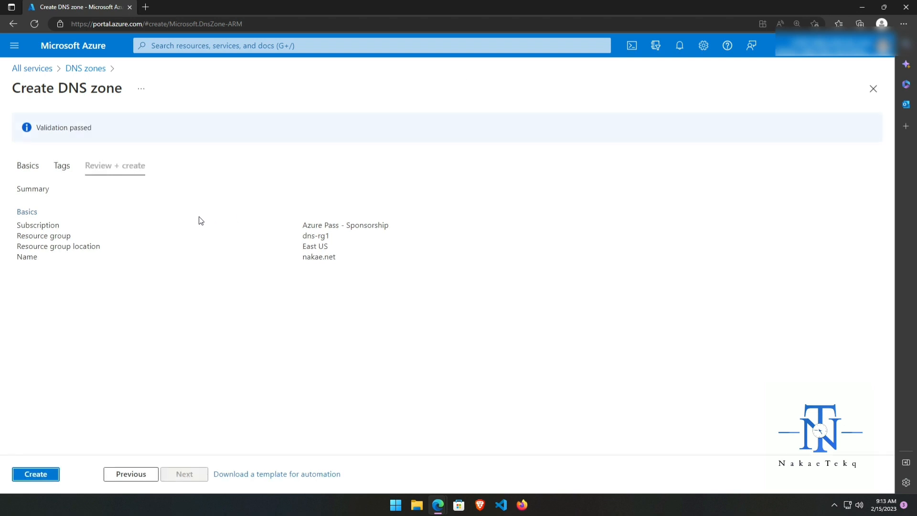
{"action": "left_click", "coordinate": [29, 474]}
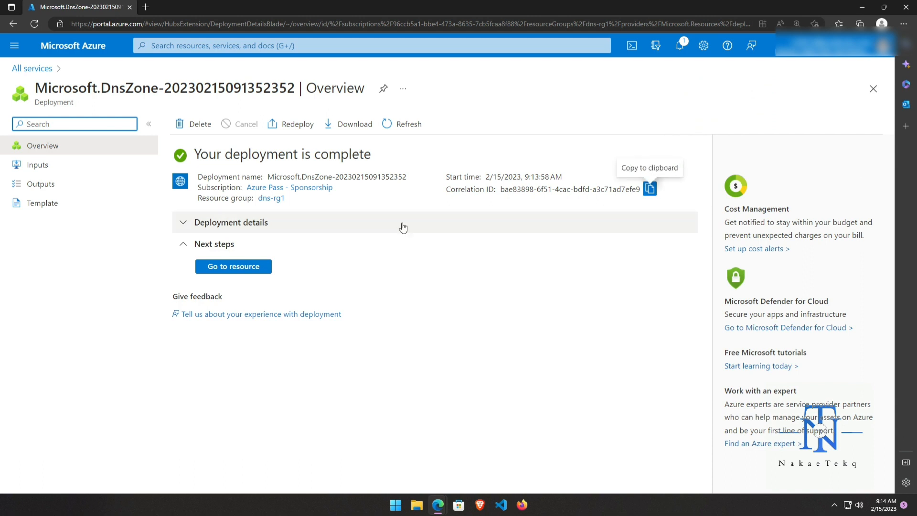
Open the deployed nakae.net zone and examine the assigned name servers in its essentials
{"action": "left_click", "coordinate": [259, 276]}
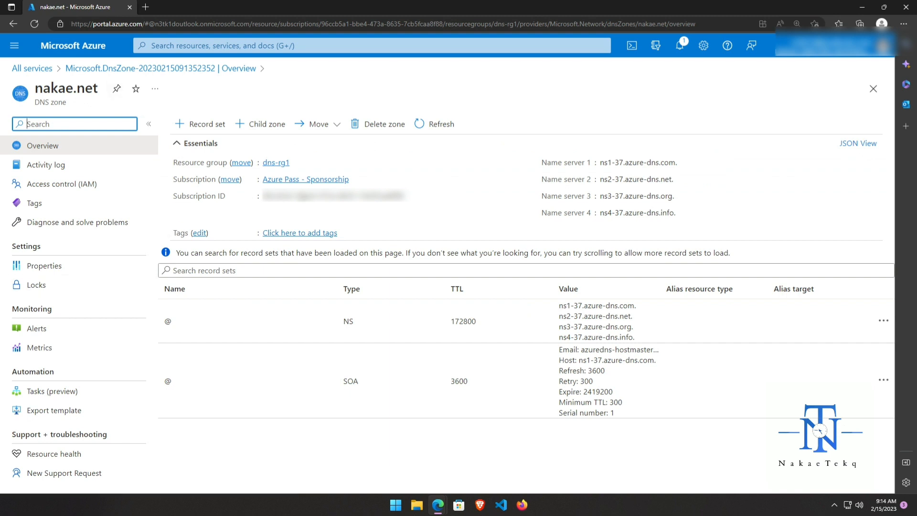
{"action": "left_click_drag", "start_coordinate": [540, 163], "coordinate": [699, 219]}
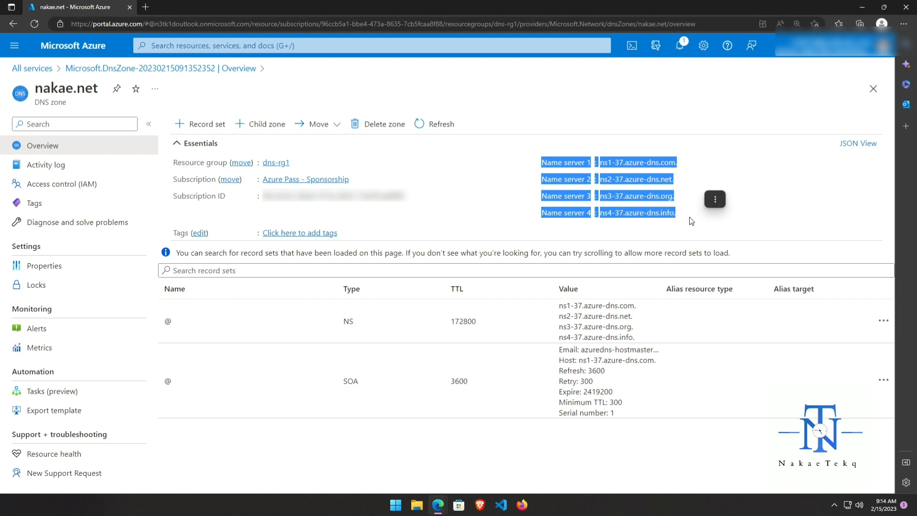
{"action": "left_click", "coordinate": [692, 222]}
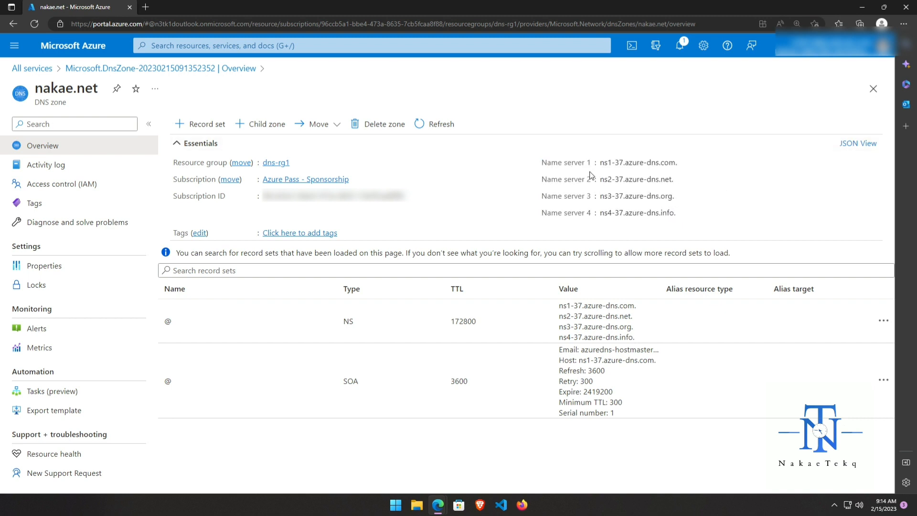
{"action": "left_click_drag", "start_coordinate": [537, 167], "coordinate": [694, 219]}
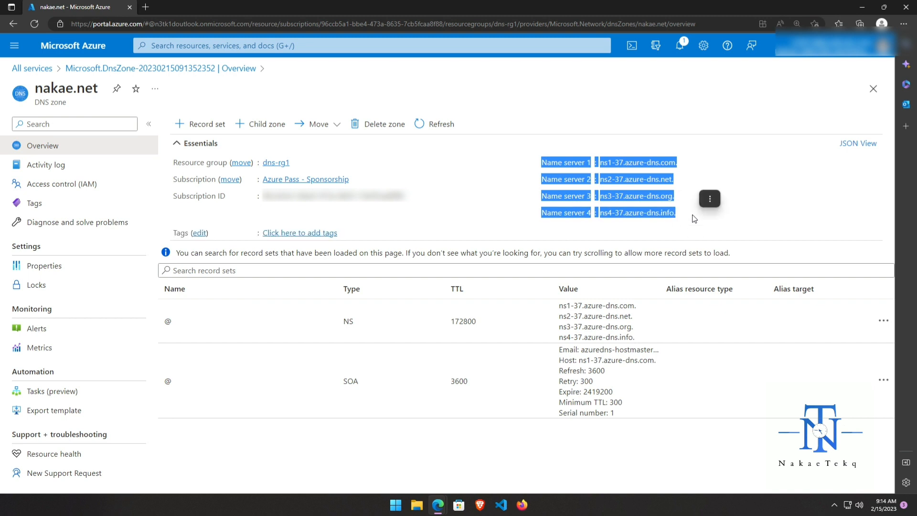
{"action": "left_click", "coordinate": [730, 145]}
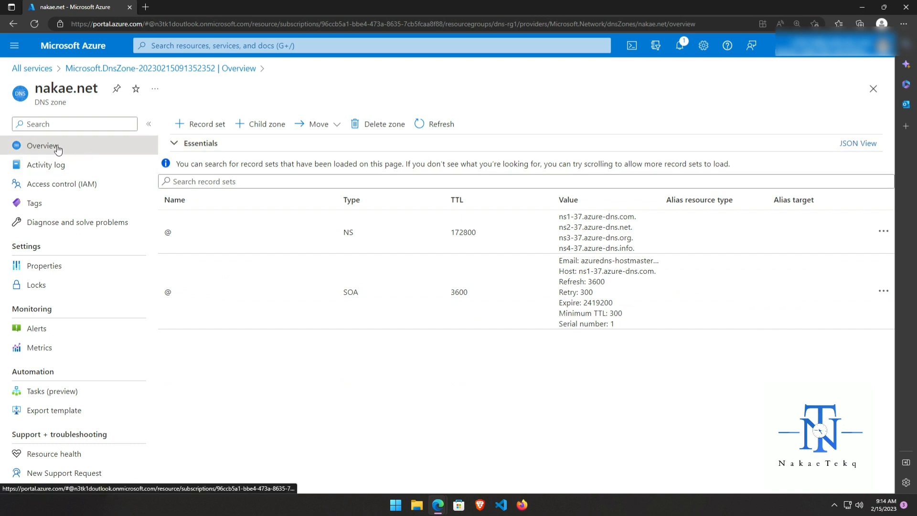
{"action": "left_click", "coordinate": [175, 144]}
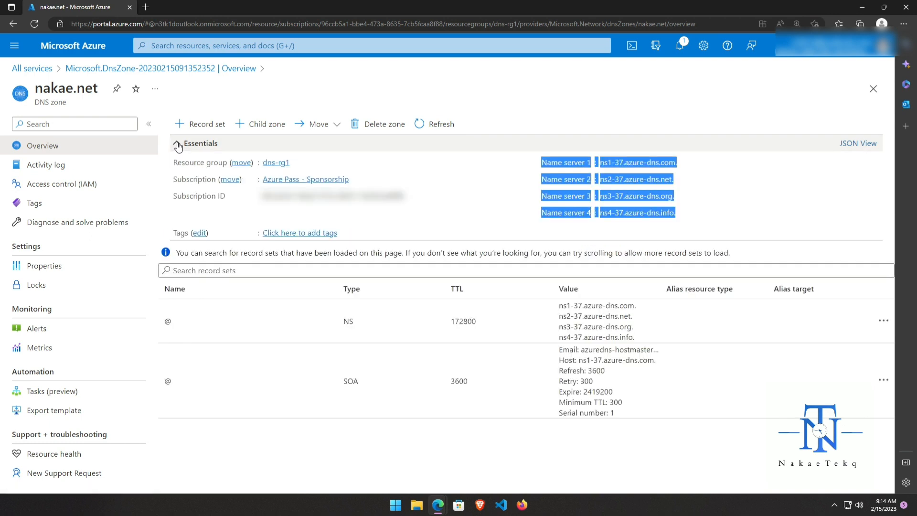
Copy the address of name server 1 from the zone's essentials and open Cloud Shell
{"action": "left_click", "coordinate": [720, 200]}
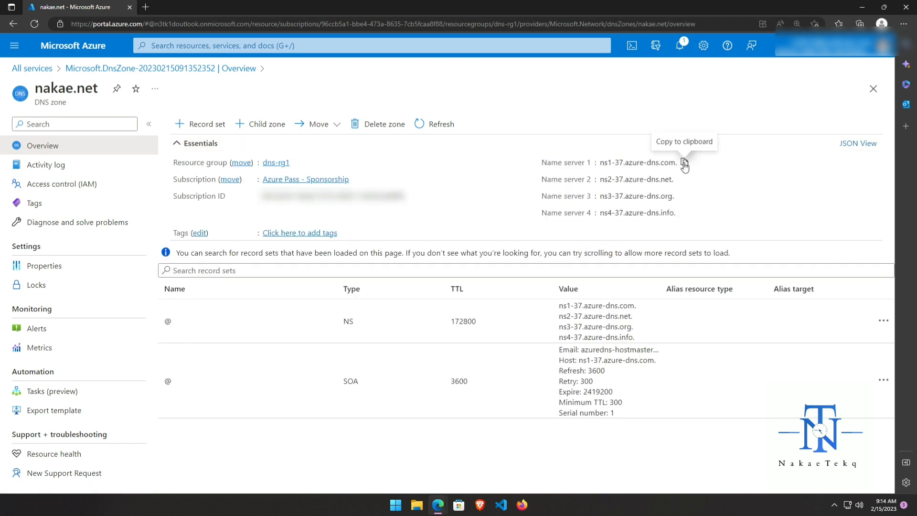
{"action": "left_click", "coordinate": [684, 164]}
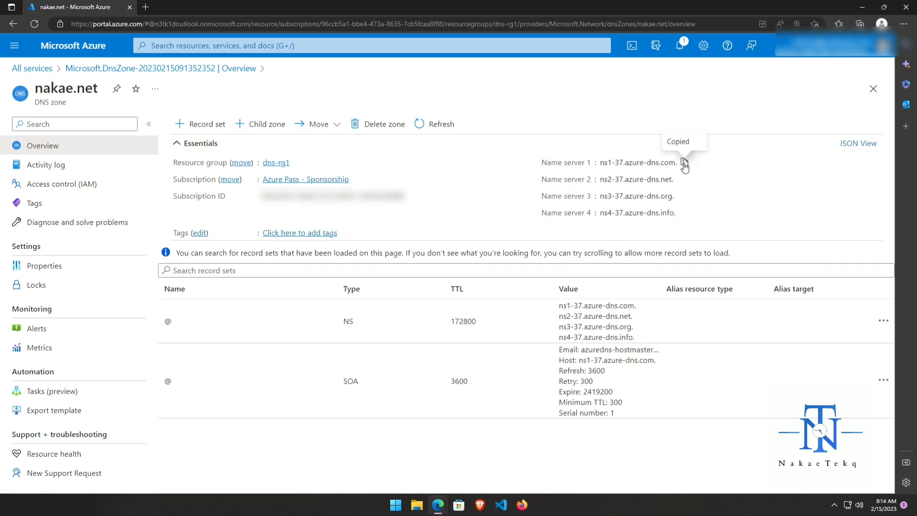
{"action": "left_click", "coordinate": [632, 45]}
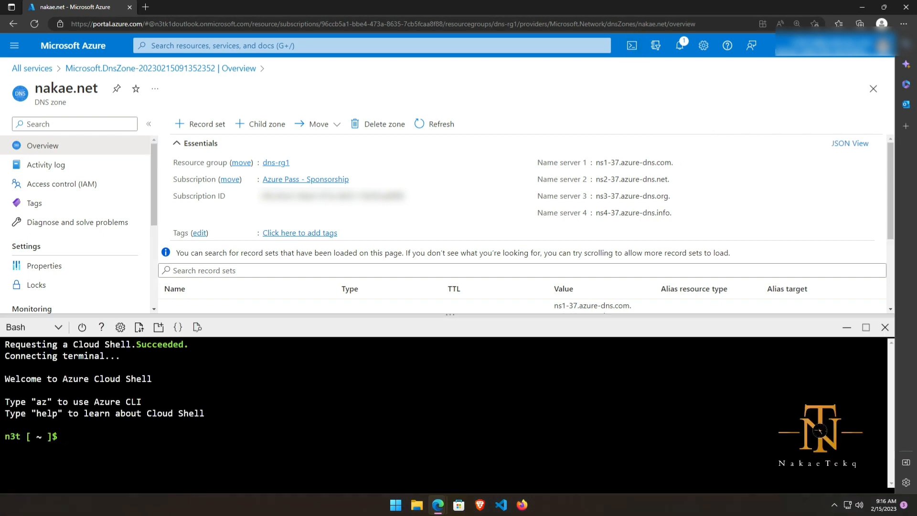
Query nakae.net against ns1-37.azure-dns.com. with nslookup, and minimize Cloud Shell after reading the response
{"action": "type", "text": "nslookup nakae.net"}
{"action": "key", "text": "ctrl+v"}
{"action": "key", "text": "Return"}
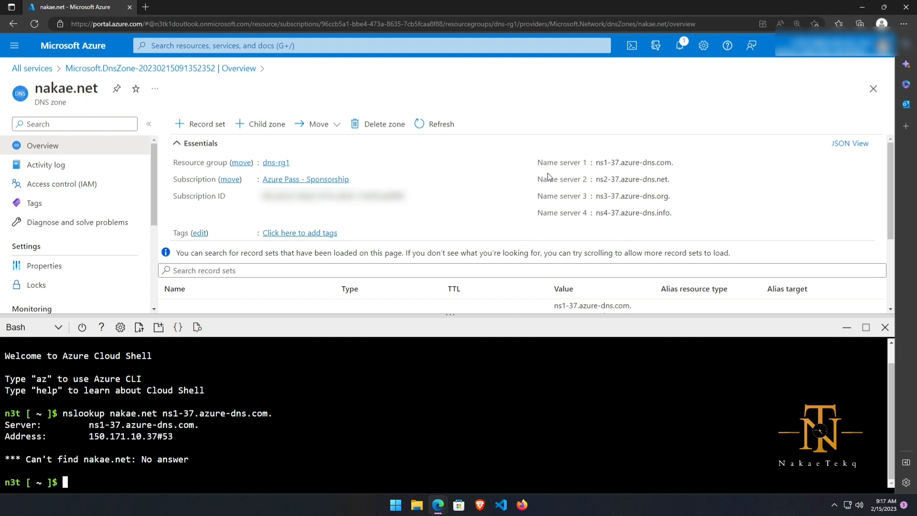
{"action": "left_click", "coordinate": [846, 330]}
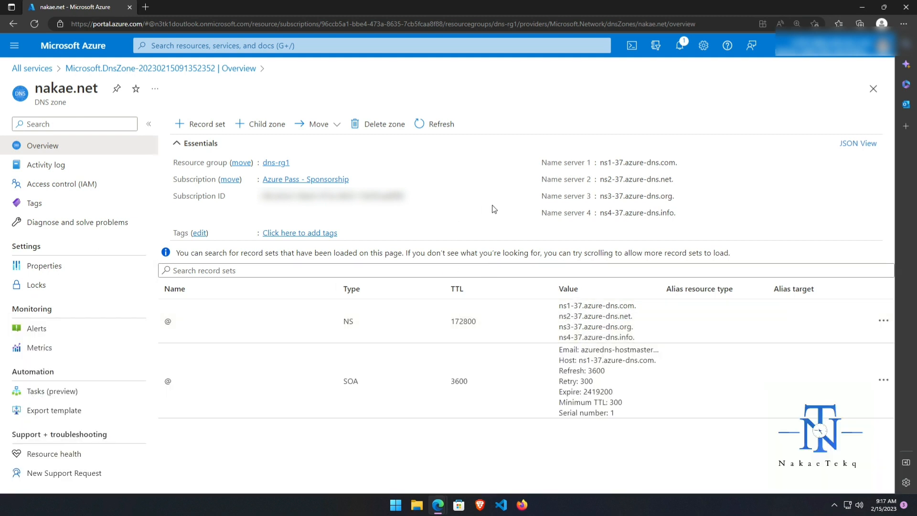
Start a new record set named www with the type A – Alias record to IPv4 address
{"action": "left_click", "coordinate": [203, 123]}
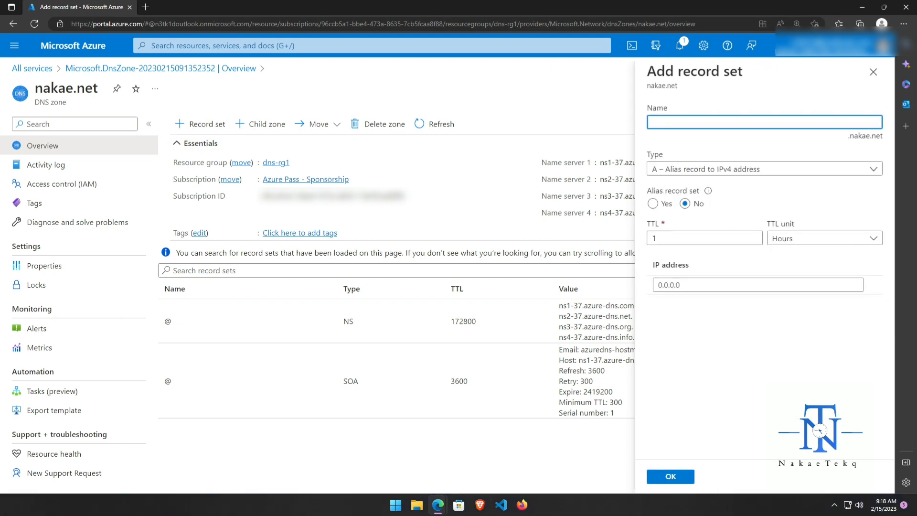
{"action": "key", "text": "Down"}
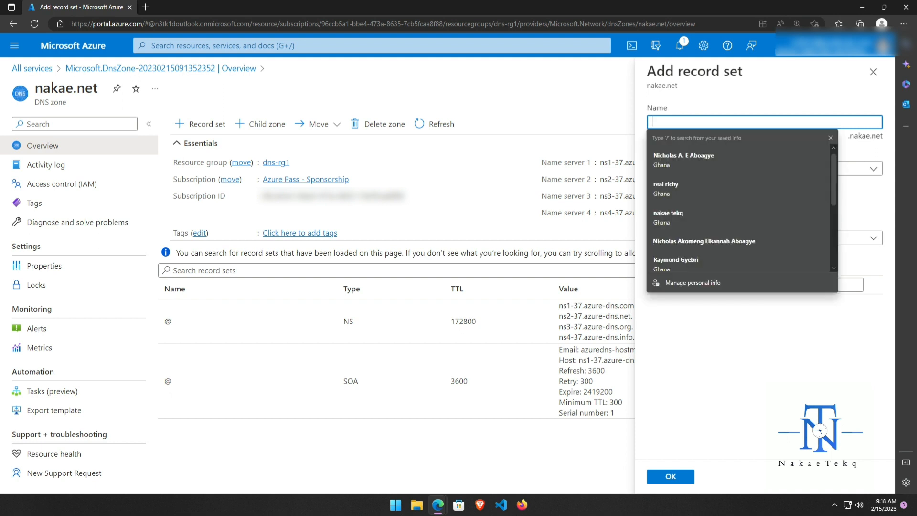
{"action": "type", "text": "w"}
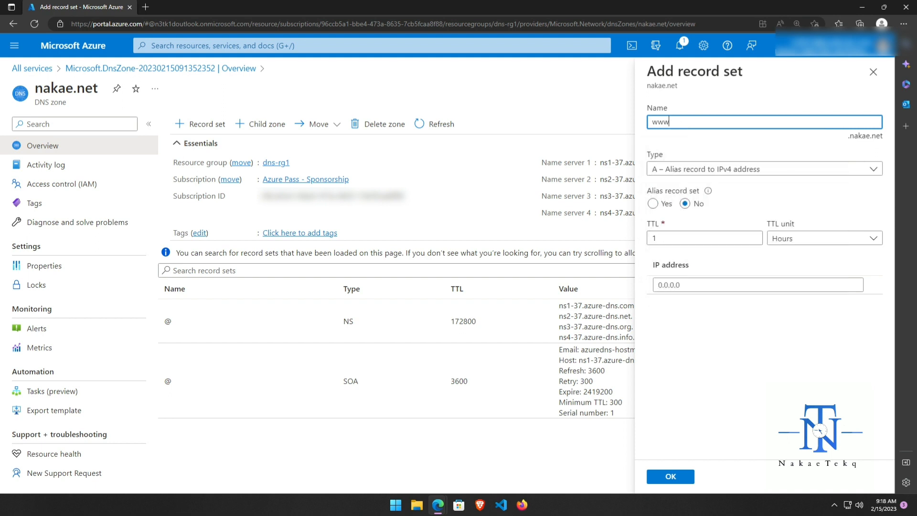
{"action": "type", "text": "ww"}
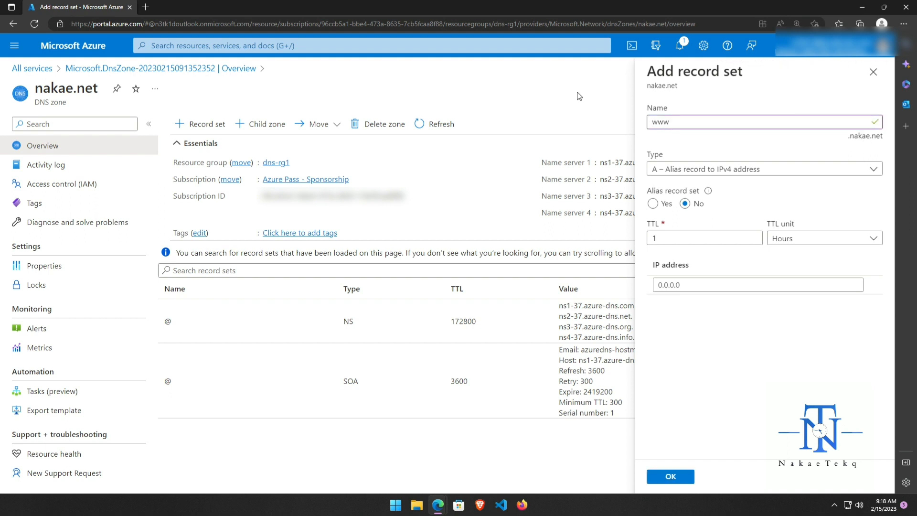
{"action": "left_click", "coordinate": [674, 172]}
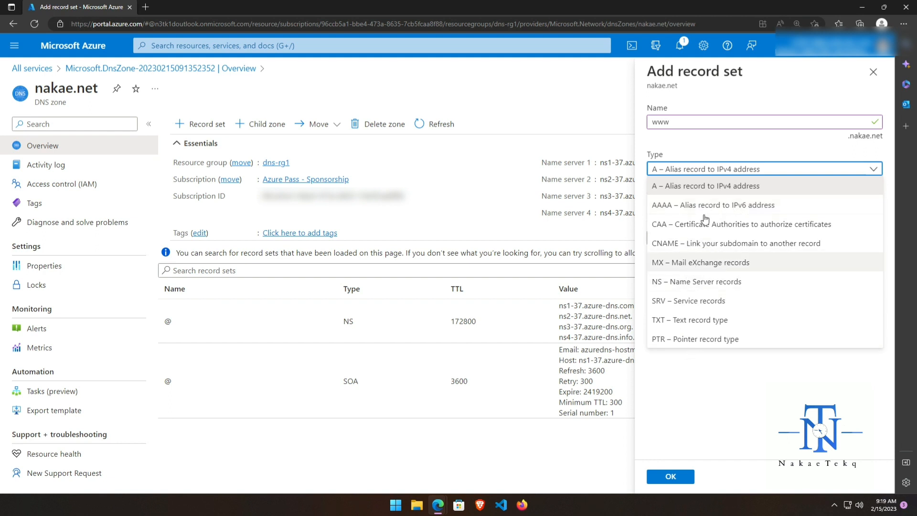
{"action": "left_click", "coordinate": [689, 190]}
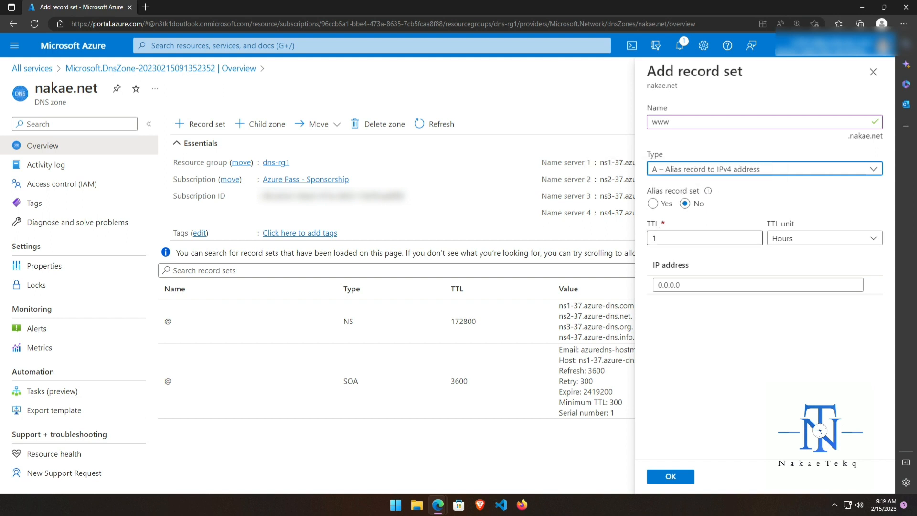
Set the www record's TTL to 1 with Hours as the unit
{"action": "left_click", "coordinate": [656, 238]}
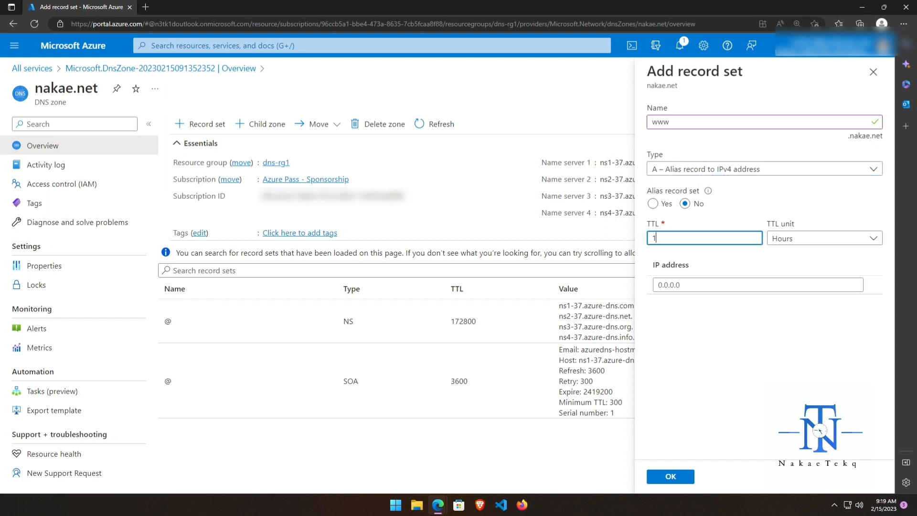
{"action": "left_click", "coordinate": [801, 243]}
{"action": "left_click", "coordinate": [801, 300]}
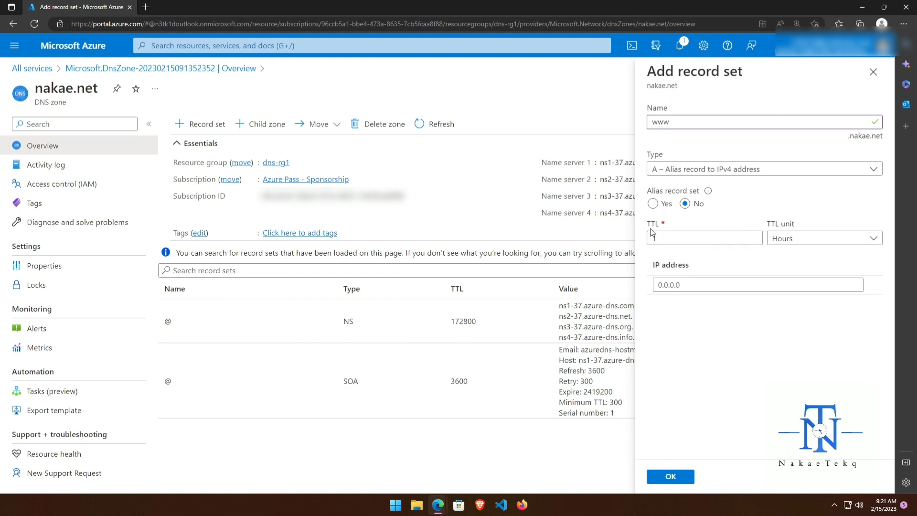
{"action": "left_click", "coordinate": [659, 236]}
Enter 10.10.10.10 as the record's IP address and add the www record set to the zone
{"action": "left_click", "coordinate": [698, 285]}
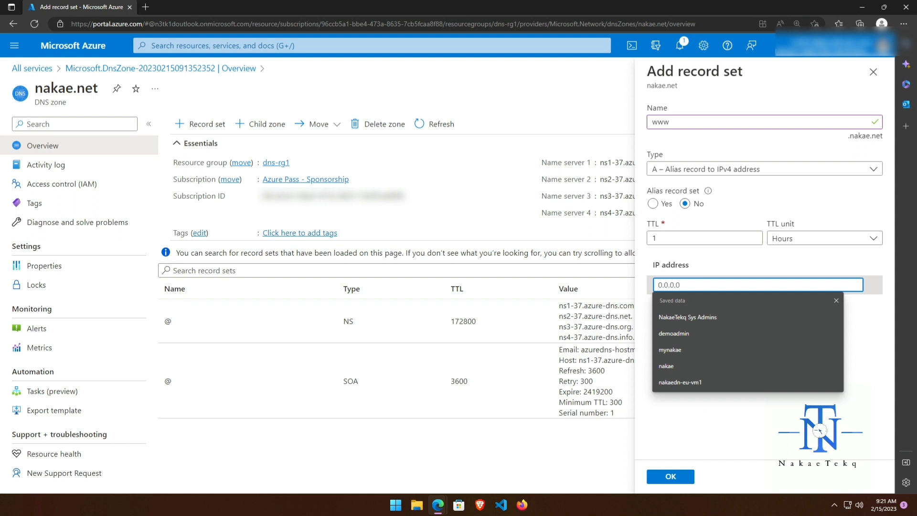
{"action": "type", "text": "10."}
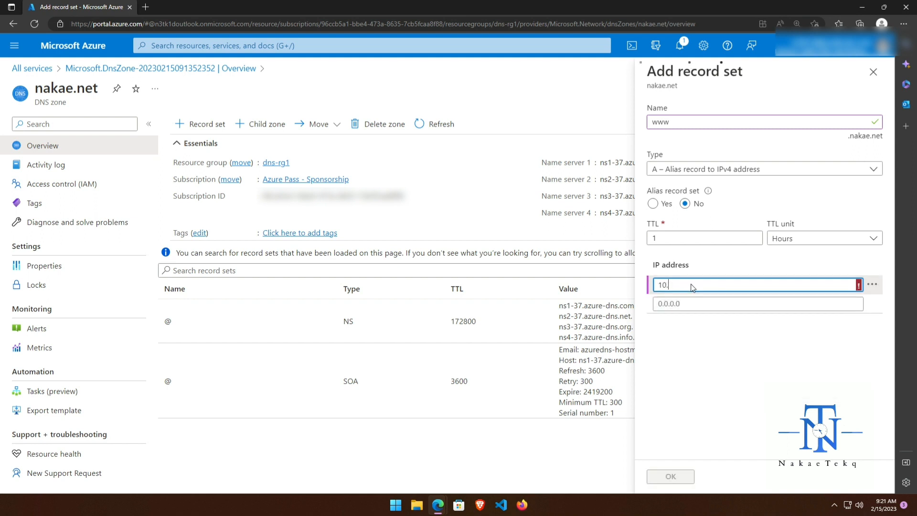
{"action": "type", "text": "10.1"}
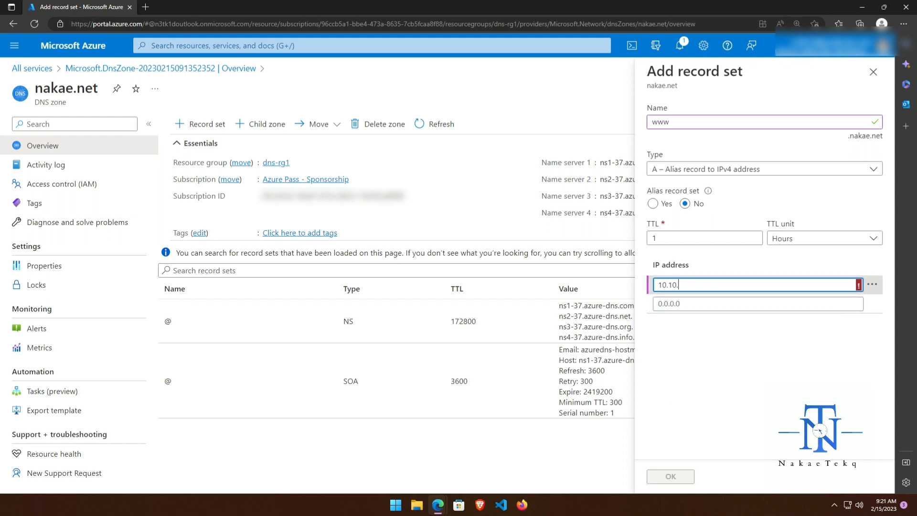
{"action": "type", "text": "0.10."}
{"action": "left_click", "coordinate": [597, 353]}
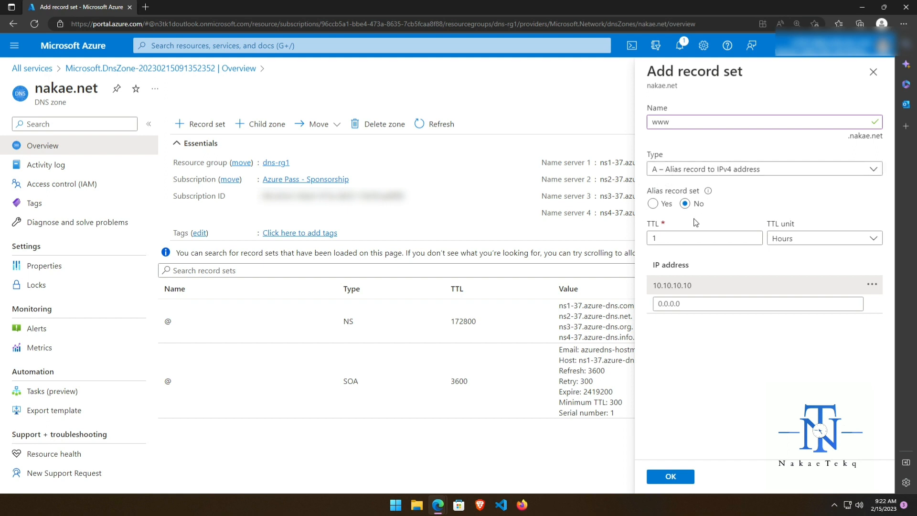
{"action": "left_click", "coordinate": [726, 238]}
{"action": "left_click", "coordinate": [674, 476]}
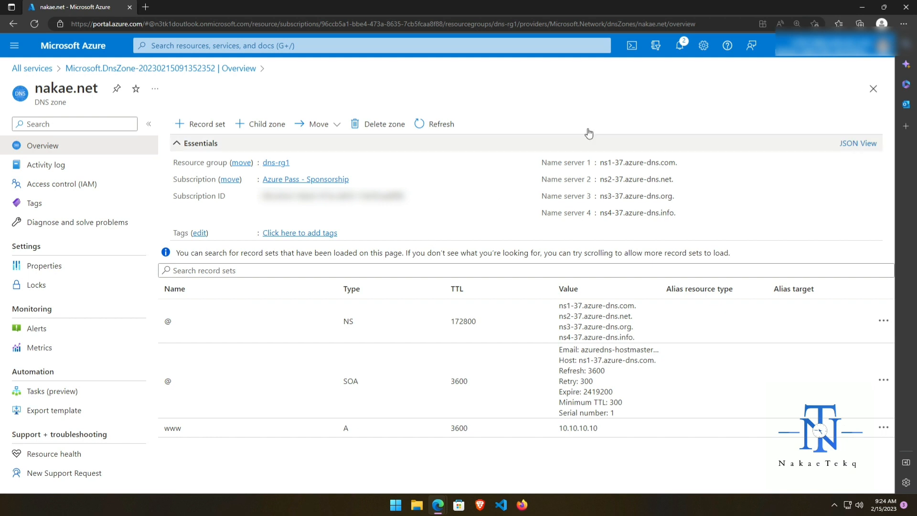
{"action": "left_click", "coordinate": [632, 45]}
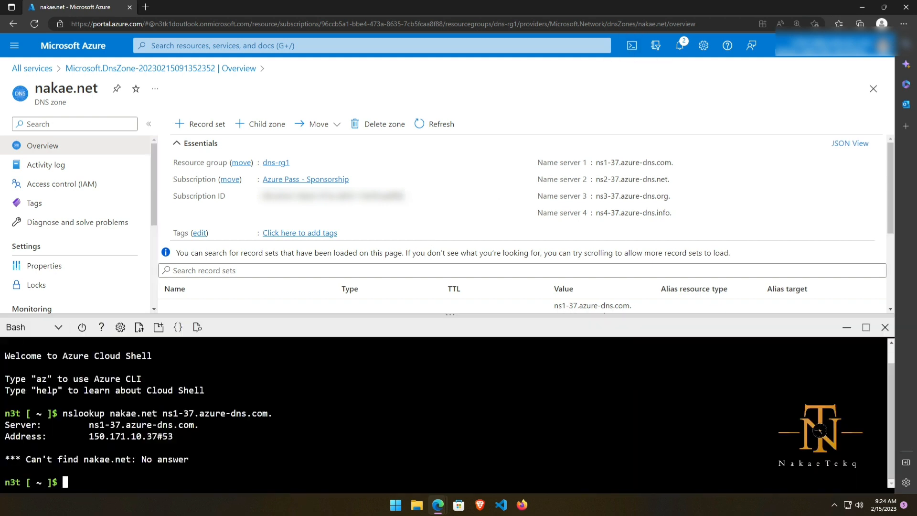
{"action": "key", "text": "Up"}
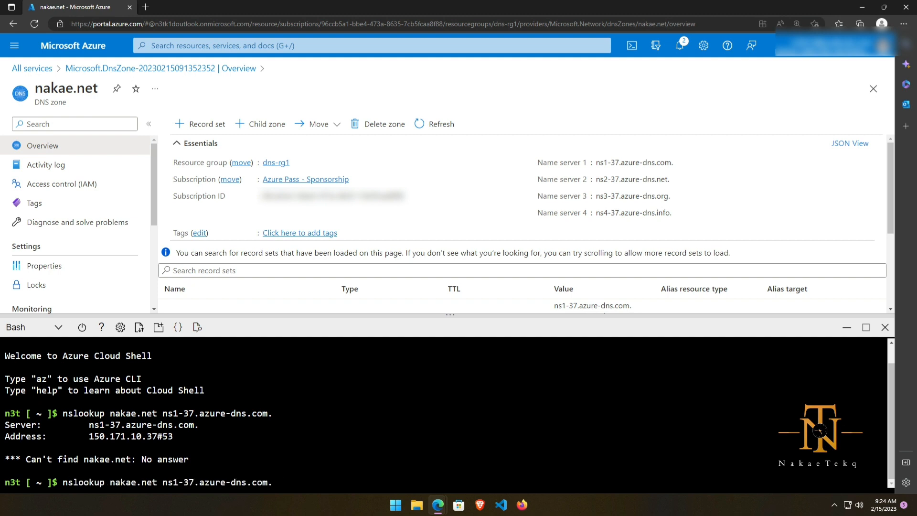
{"action": "key", "text": "Left"}
{"action": "key", "text": "Left"}
{"action": "key", "text": "Left"}
{"action": "key", "text": "Left"}
{"action": "key", "text": "Left"}
{"action": "key", "text": "Left"}
{"action": "key", "text": "Left"}
{"action": "key", "text": "Left"}
{"action": "key", "text": "Left"}
{"action": "key", "text": "Left"}
{"action": "key", "text": "Left"}
{"action": "key", "text": "Left"}
{"action": "key", "text": "Left"}
{"action": "key", "text": "Left"}
{"action": "key", "text": "Left"}
{"action": "key", "text": "Left"}
{"action": "key", "text": "Left"}
{"action": "key", "text": "Left"}
{"action": "key", "text": "Left"}
{"action": "key", "text": "Left"}
{"action": "key", "text": "Left"}
{"action": "key", "text": "Left"}
{"action": "key", "text": "Left"}
{"action": "key", "text": "Left"}
{"action": "key", "text": "Left"}
{"action": "key", "text": "Left"}
{"action": "key", "text": "Left"}
{"action": "key", "text": "Left"}
{"action": "key", "text": "Left"}
{"action": "key", "text": "Left"}
{"action": "key", "text": "Left"}
{"action": "key", "text": "Left"}
{"action": "key", "text": "Left"}
{"action": "key", "text": "Right"}
{"action": "type", "text": "ww"}
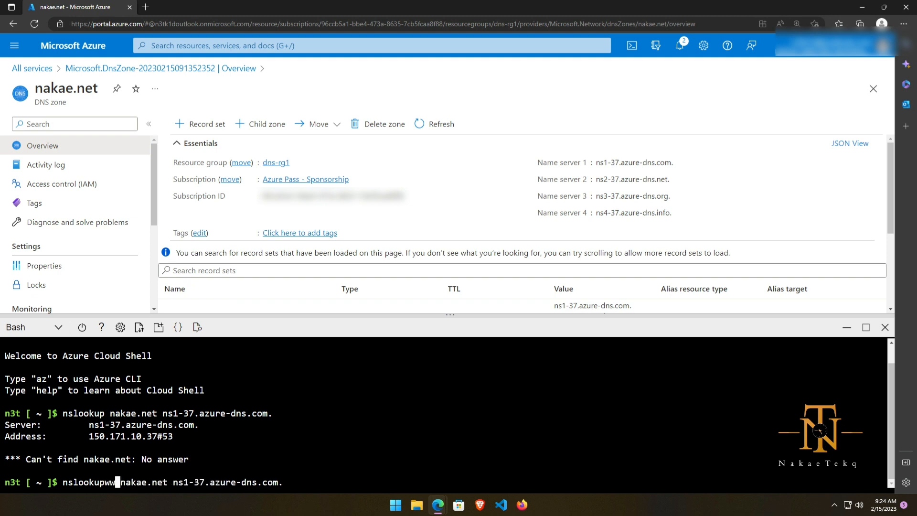
{"action": "key", "text": "BackSpace"}
{"action": "key", "text": "BackSpace"}
{"action": "key", "text": "Right"}
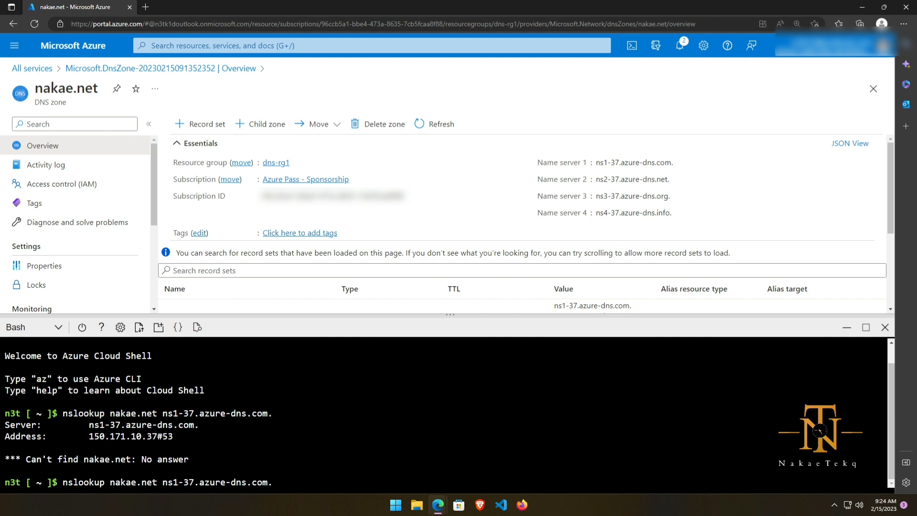
{"action": "type", "text": "www."}
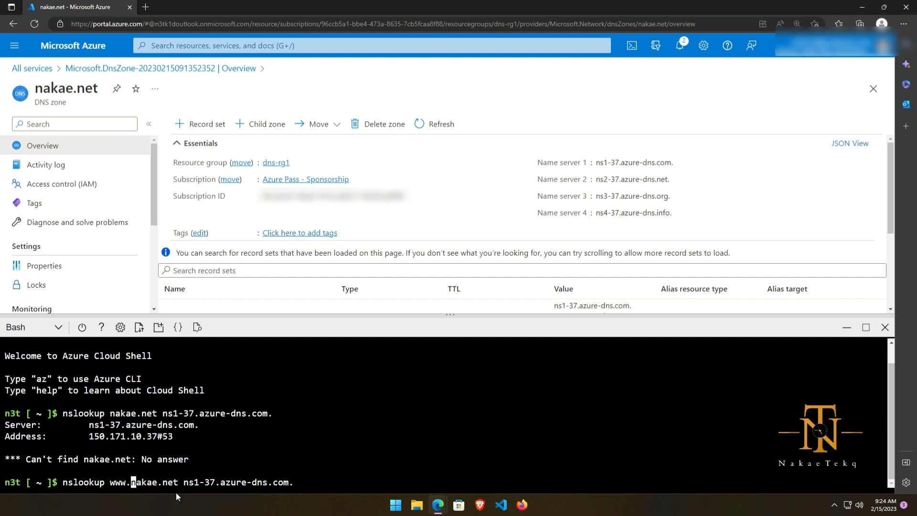
{"action": "left_click_drag", "start_coordinate": [63, 482], "coordinate": [174, 482]}
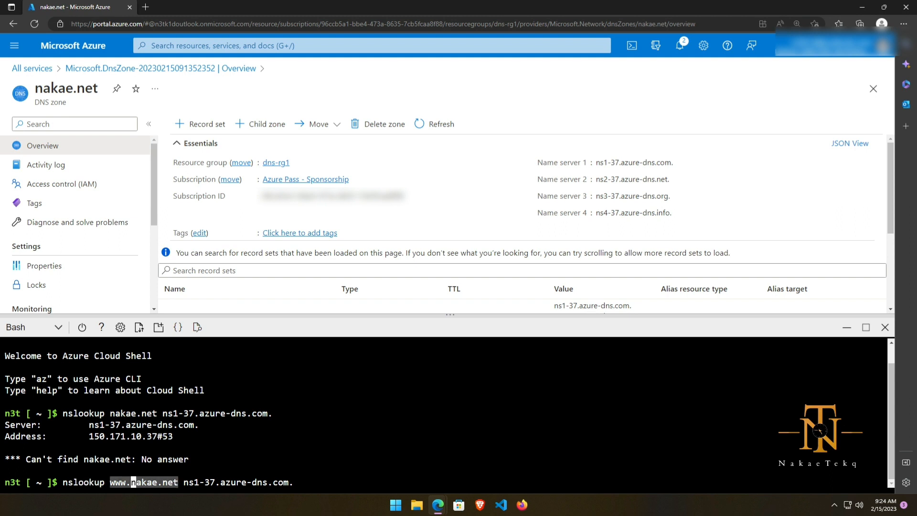
{"action": "left_click_drag", "start_coordinate": [184, 482], "coordinate": [289, 482]}
{"action": "left_click", "coordinate": [134, 482]}
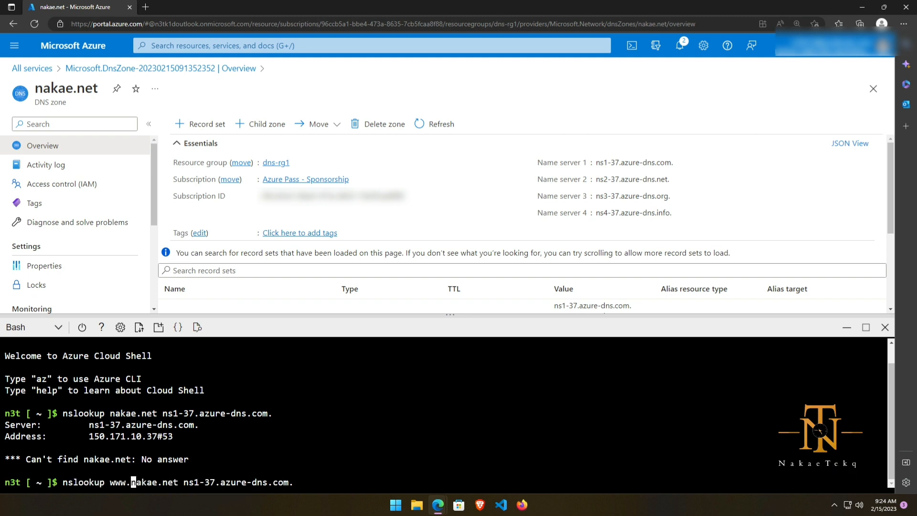
{"action": "key", "text": "Return"}
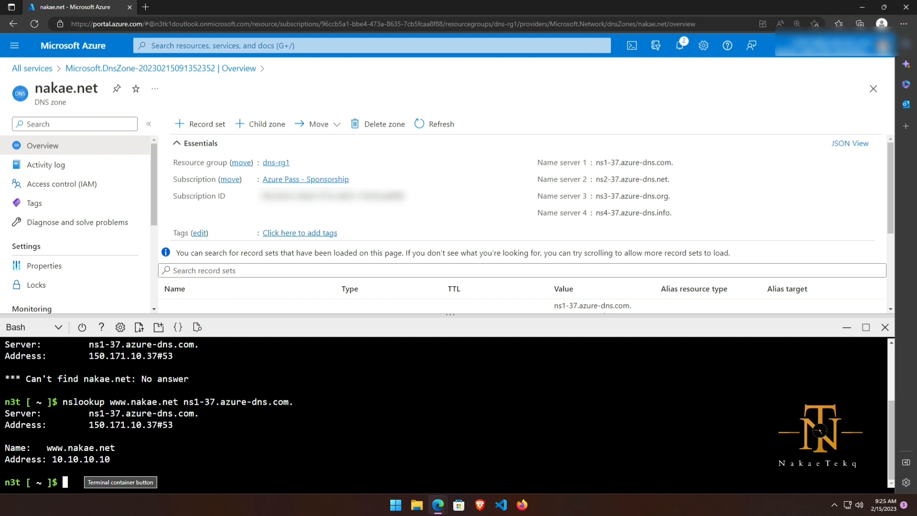
{"action": "left_click", "coordinate": [886, 327]}
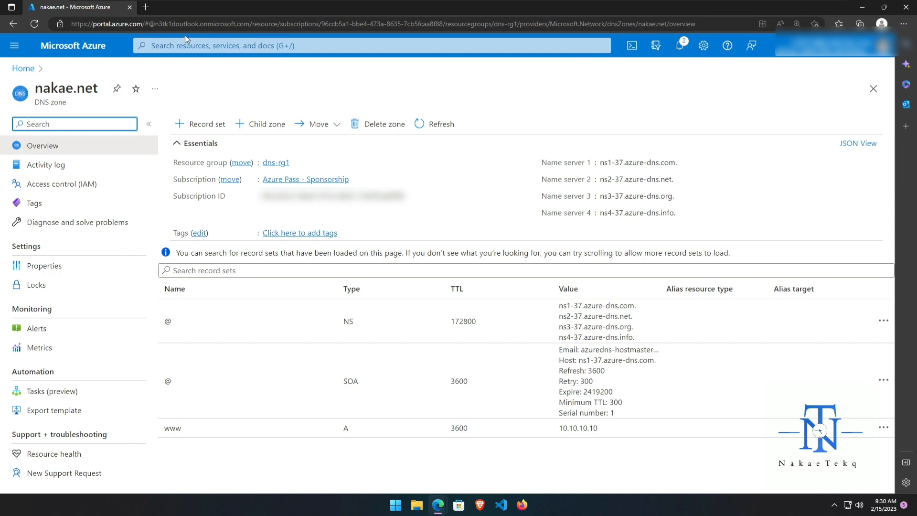
Return to the Azure portal home page
{"action": "left_click", "coordinate": [143, 46]}
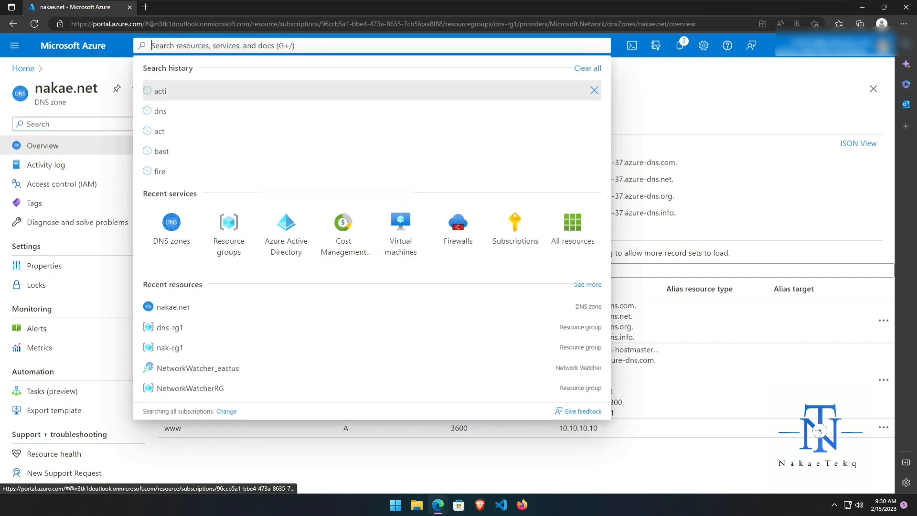
{"action": "left_click", "coordinate": [14, 45]}
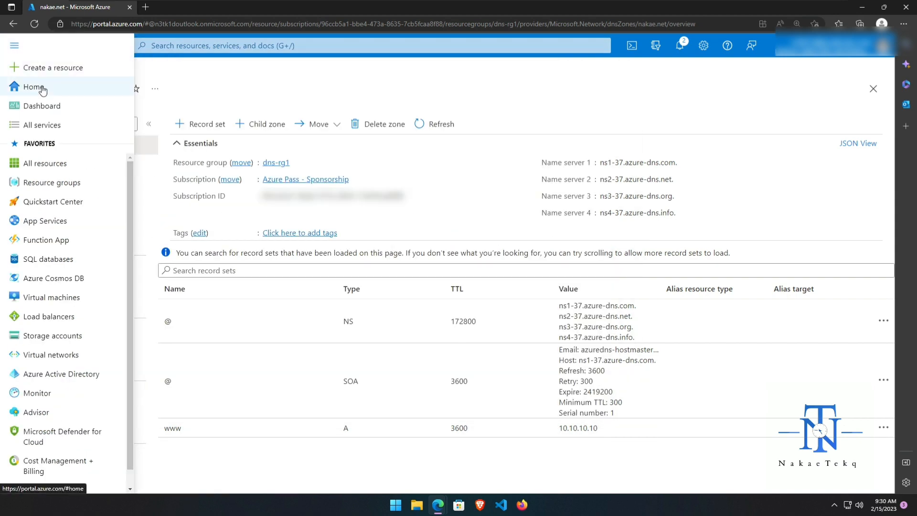
{"action": "left_click", "coordinate": [34, 88]}
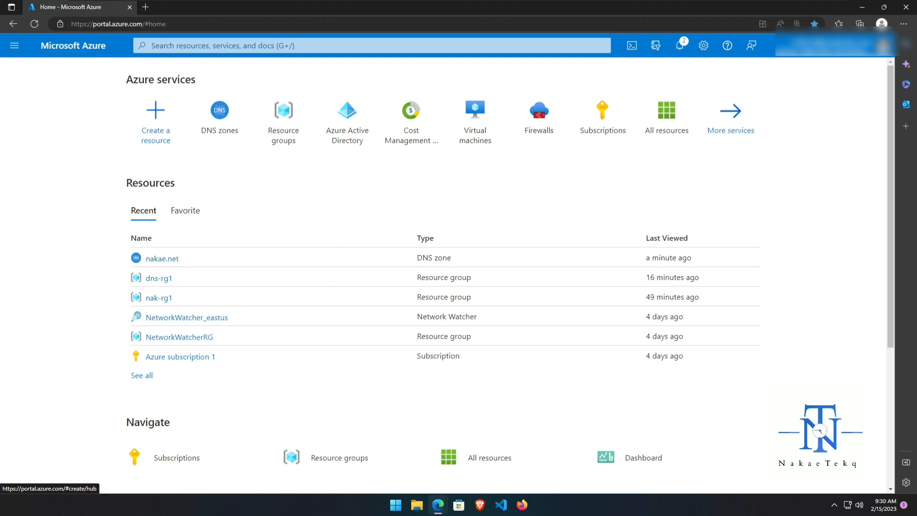
Search for the DNS zones service with "dn" and open the nakae.net zone from its list
{"action": "key", "text": "g+slash"}
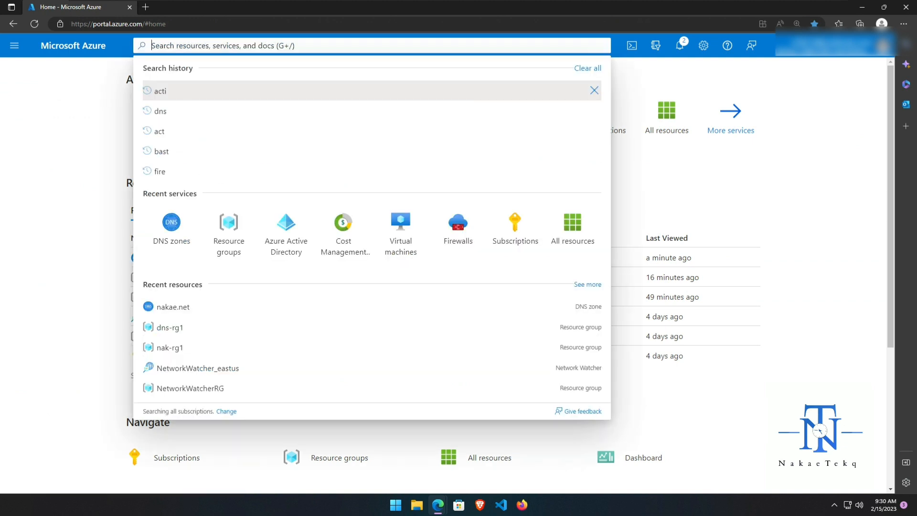
{"action": "type", "text": "dn"}
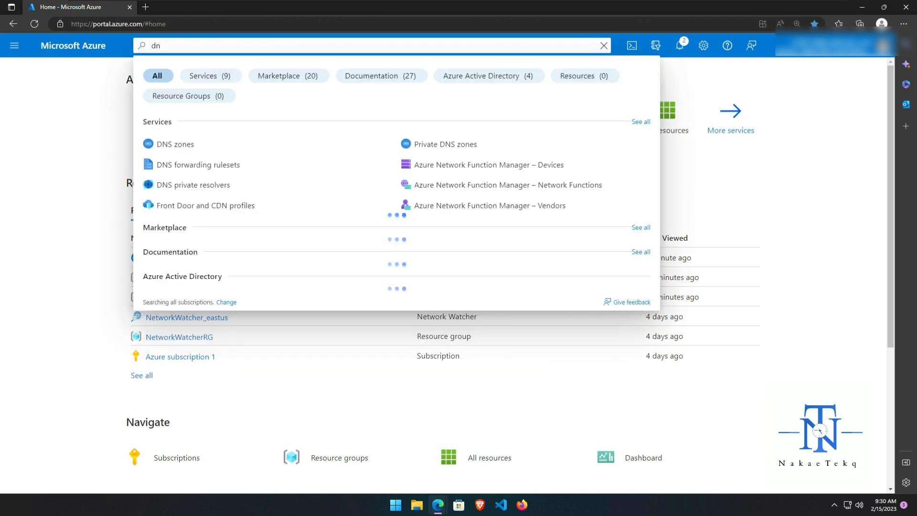
{"action": "left_click", "coordinate": [176, 144]}
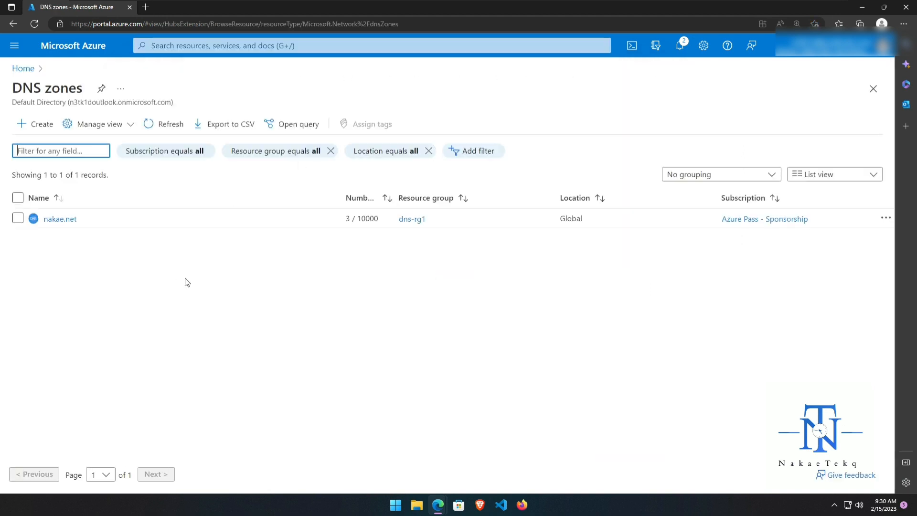
{"action": "left_click", "coordinate": [67, 219]}
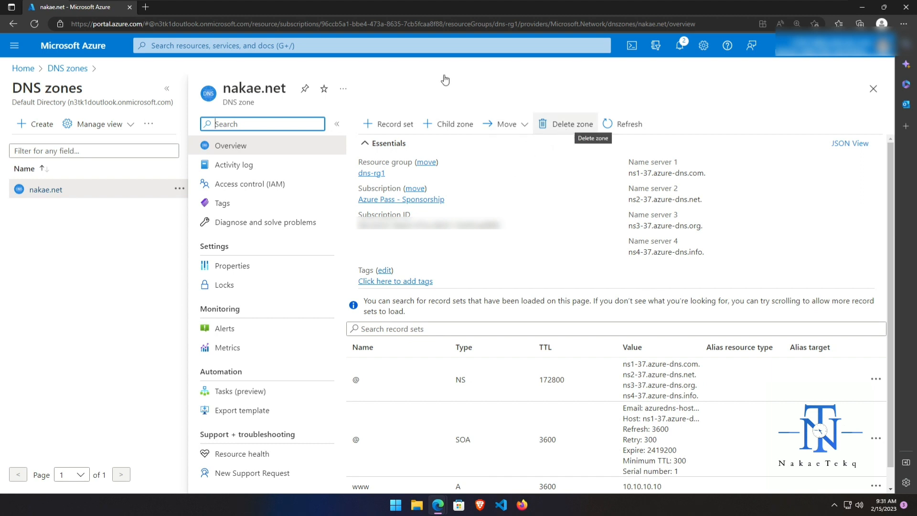
Go to the Resource groups service and open the dns-rg1 resource group to review its resources
{"action": "left_click", "coordinate": [244, 45]}
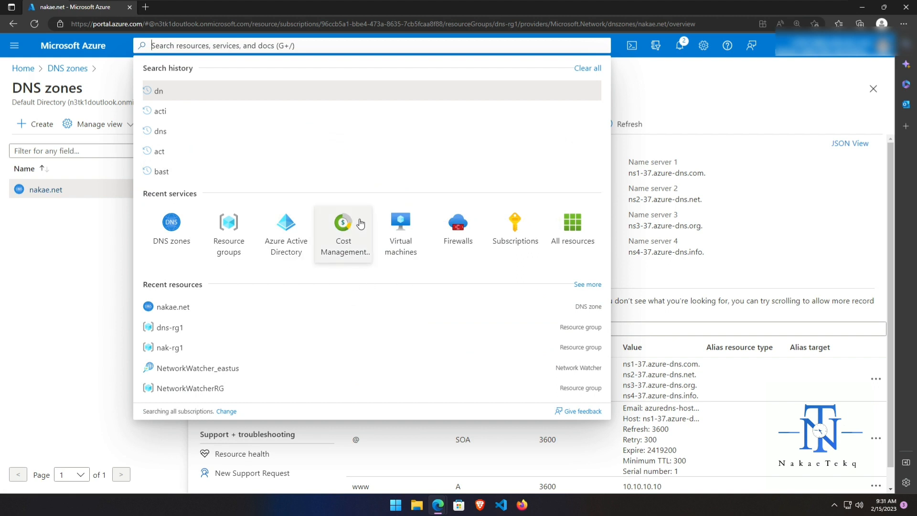
{"action": "left_click", "coordinate": [245, 248]}
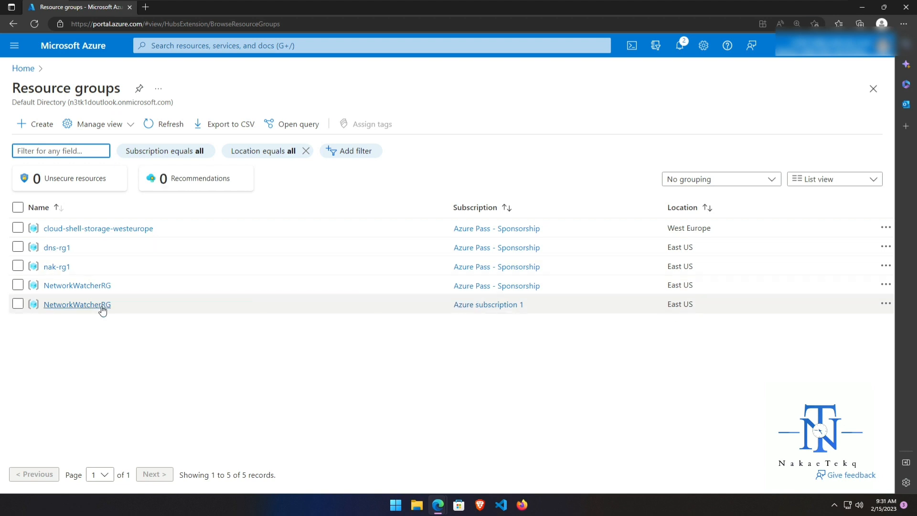
{"action": "left_click", "coordinate": [57, 248]}
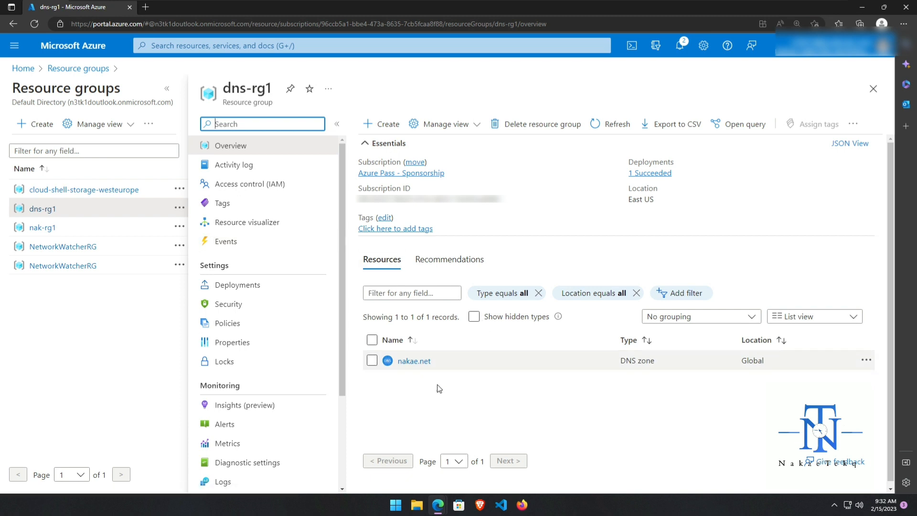
Delete the dns-rg1 resource group with its DNS zone, entering dns-rg1 as the confirmation name
{"action": "left_click", "coordinate": [537, 125]}
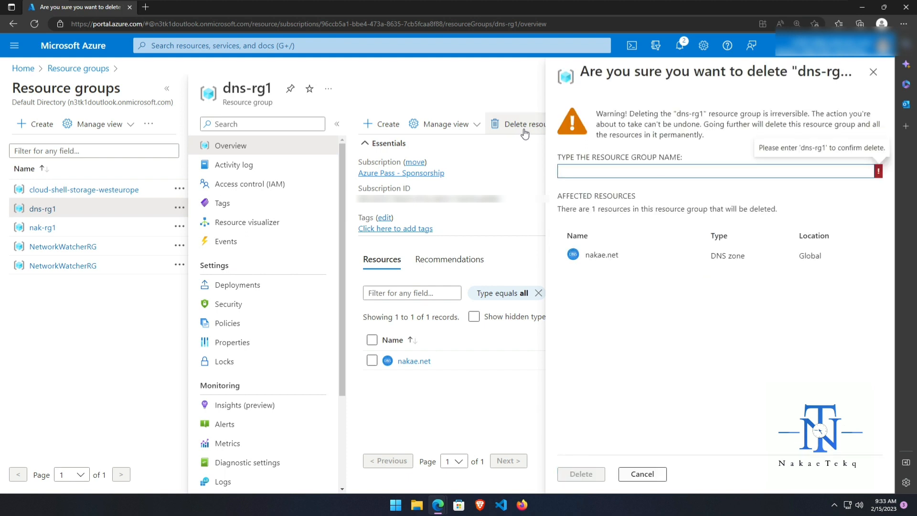
{"action": "type", "text": "dns-rg1"}
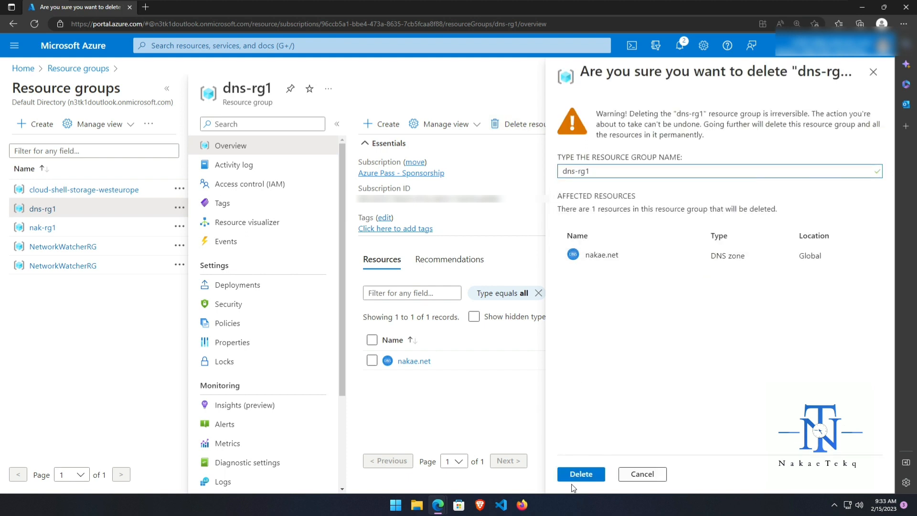
{"action": "left_click", "coordinate": [582, 476]}
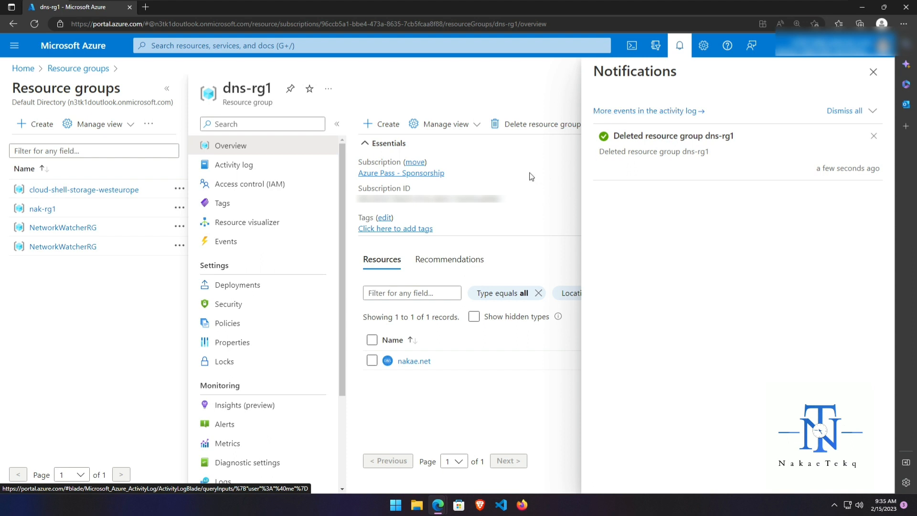
Open the DNS zones service from the recent services to check whether the nakae.net zone is still listed
{"action": "key", "text": "g"}
{"action": "key", "text": "slash"}
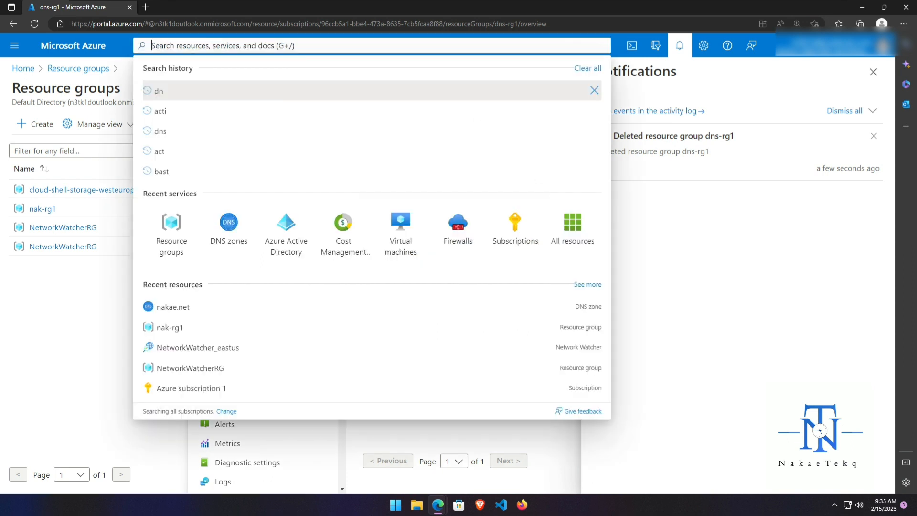
{"action": "left_click", "coordinate": [231, 240]}
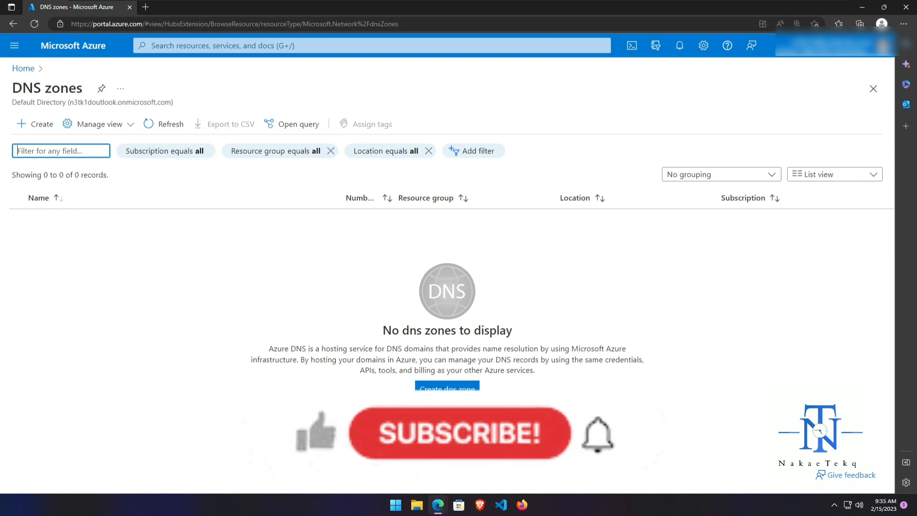
{"action": "left_click", "coordinate": [167, 46]}
{"action": "left_click", "coordinate": [15, 46]}
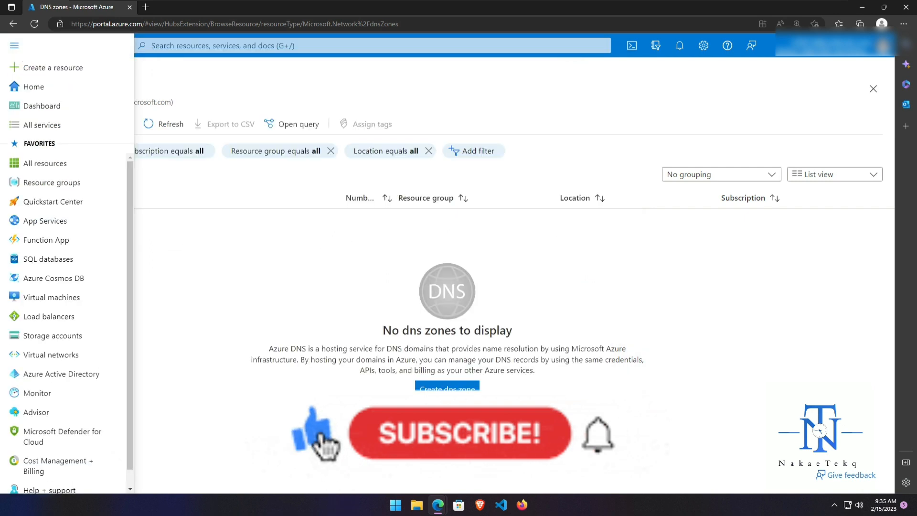
{"action": "left_click", "coordinate": [231, 277]}
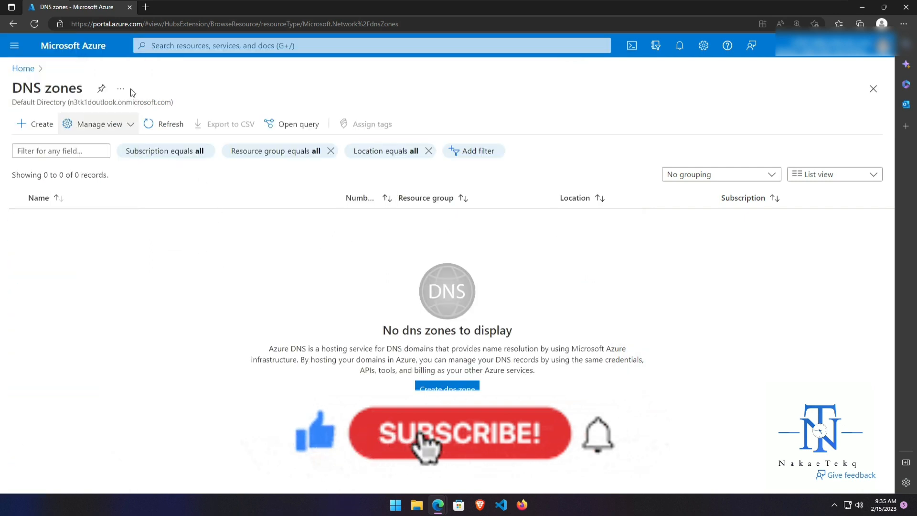